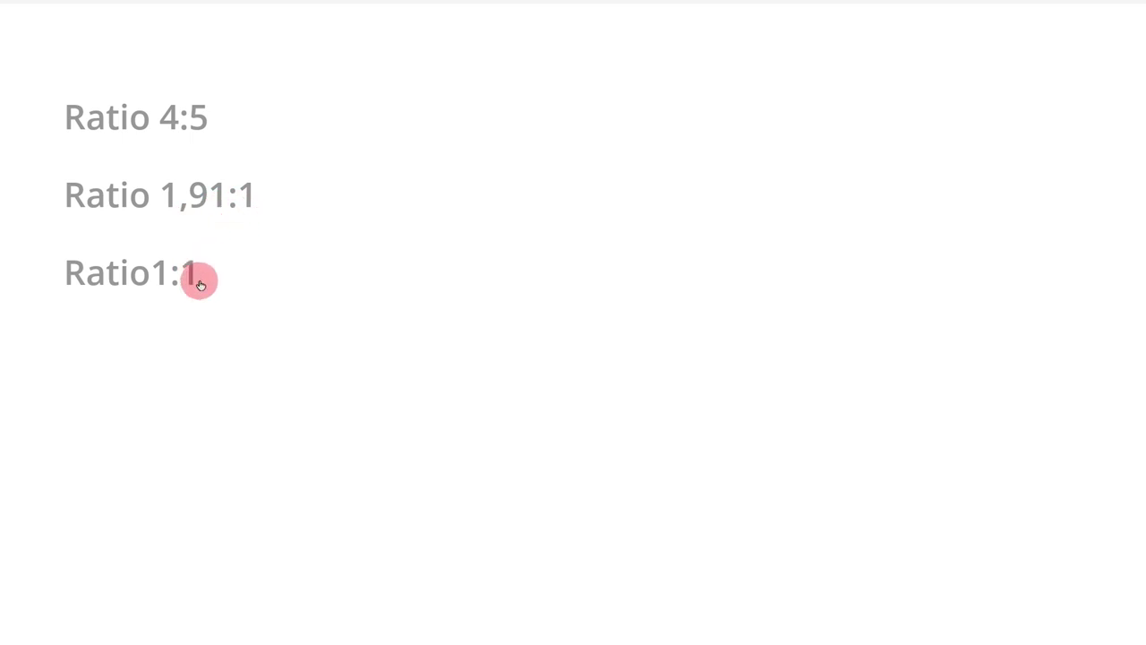
# - Advance the slide to reveal Ratio 4:5 Portrait with its blue 1080×1350 px rectangle
pyautogui.click(174, 125)
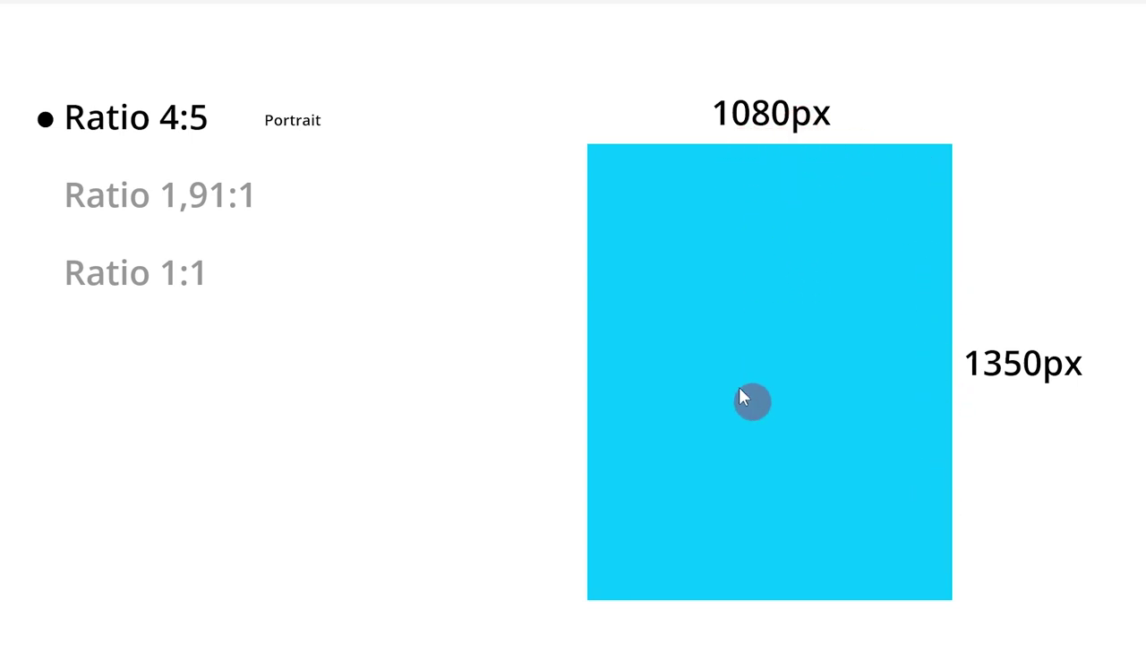
# - Reveal the 1,91:1 Paysage and 1:1 Carré ratios, then move the slides window aside
pyautogui.click(355, 125)
pyautogui.click(215, 207)
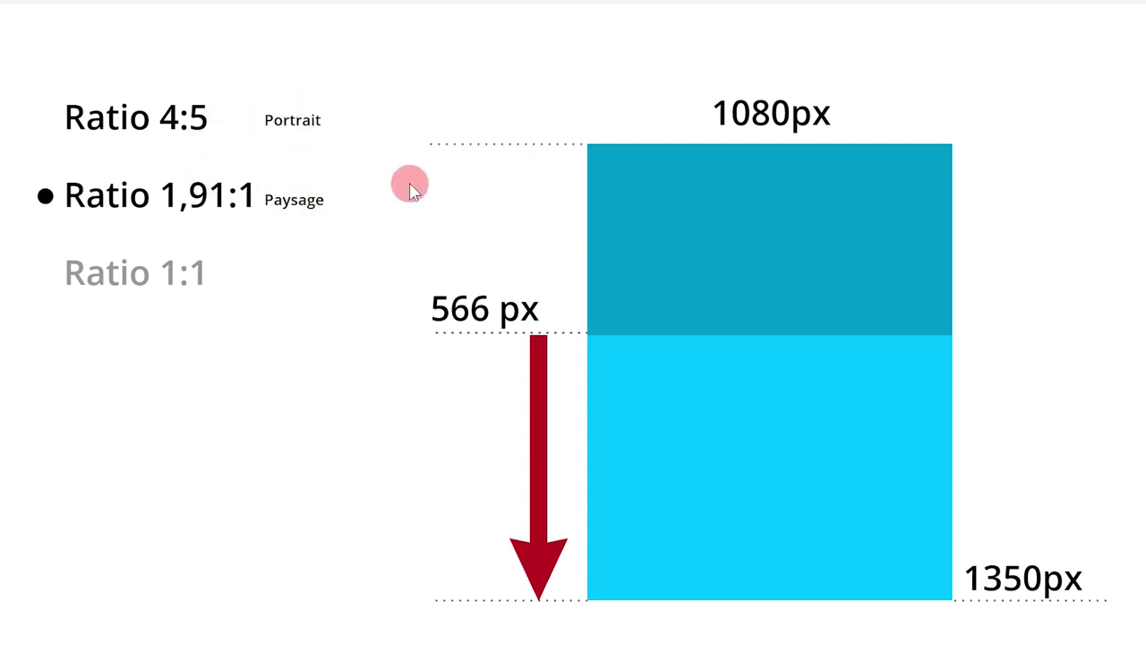
pyautogui.click(181, 284)
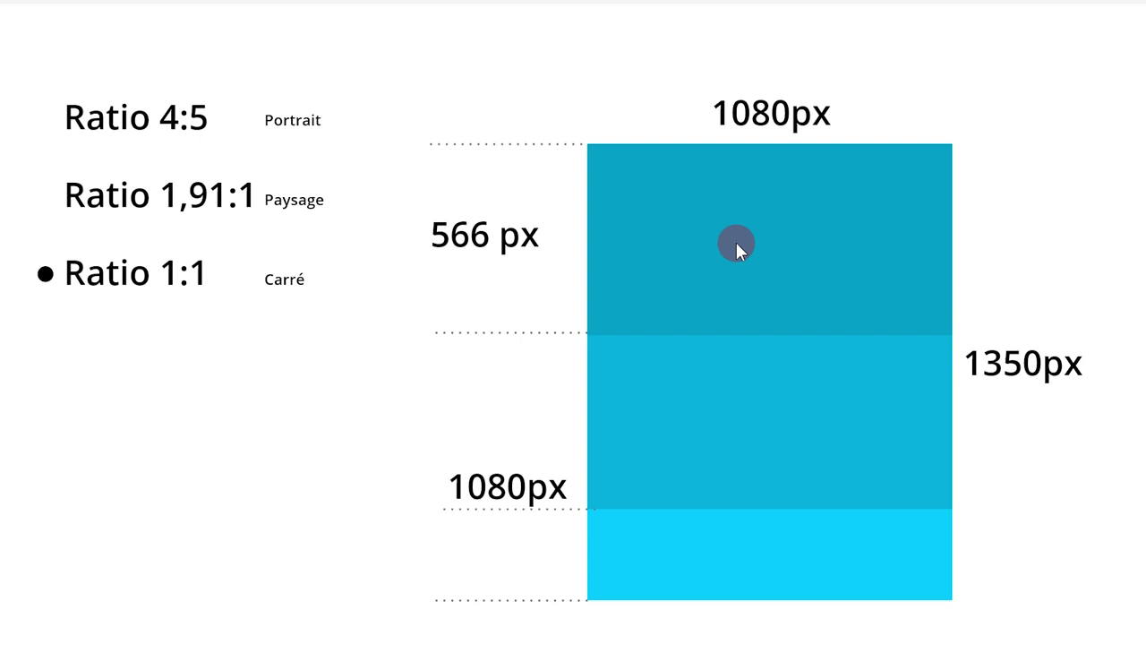
pyautogui.moveTo(738, 142)
pyautogui.mouseDown()
pyautogui.moveTo(917, 165)
pyautogui.moveTo(979, 366)
pyautogui.mouseUp()
pyautogui.moveTo(735, 278); pyautogui.dragTo(502, 376)
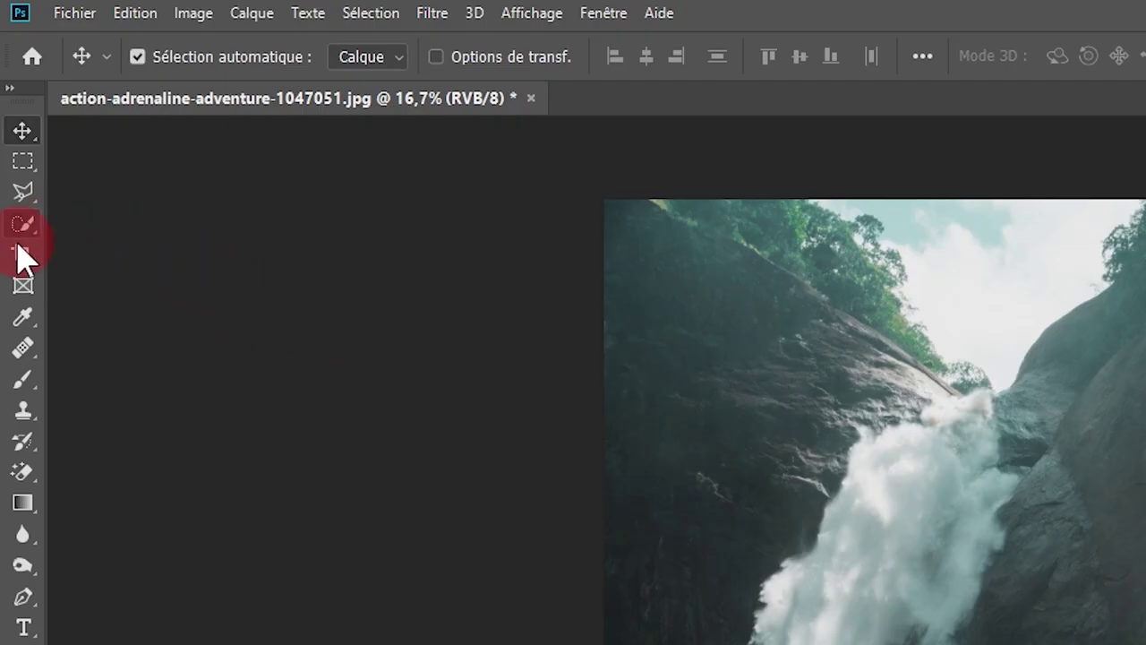
# - Set the Crop tool to a custom Rapport L/H ratio of 4 : 5
pyautogui.click(21, 259)
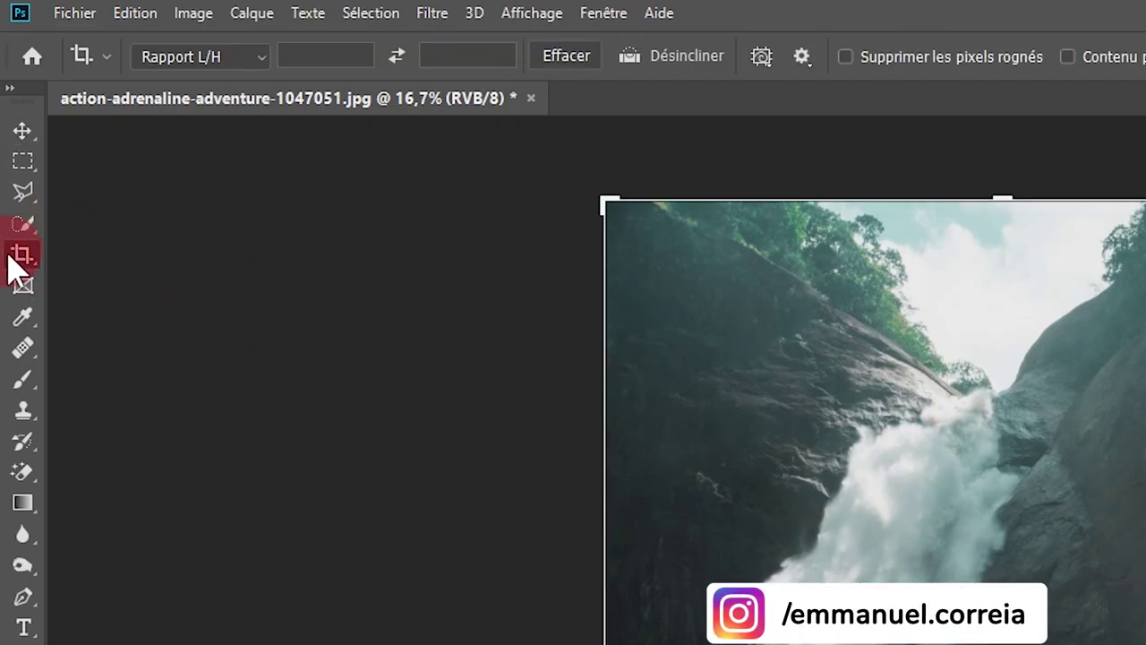
pyautogui.click(250, 56)
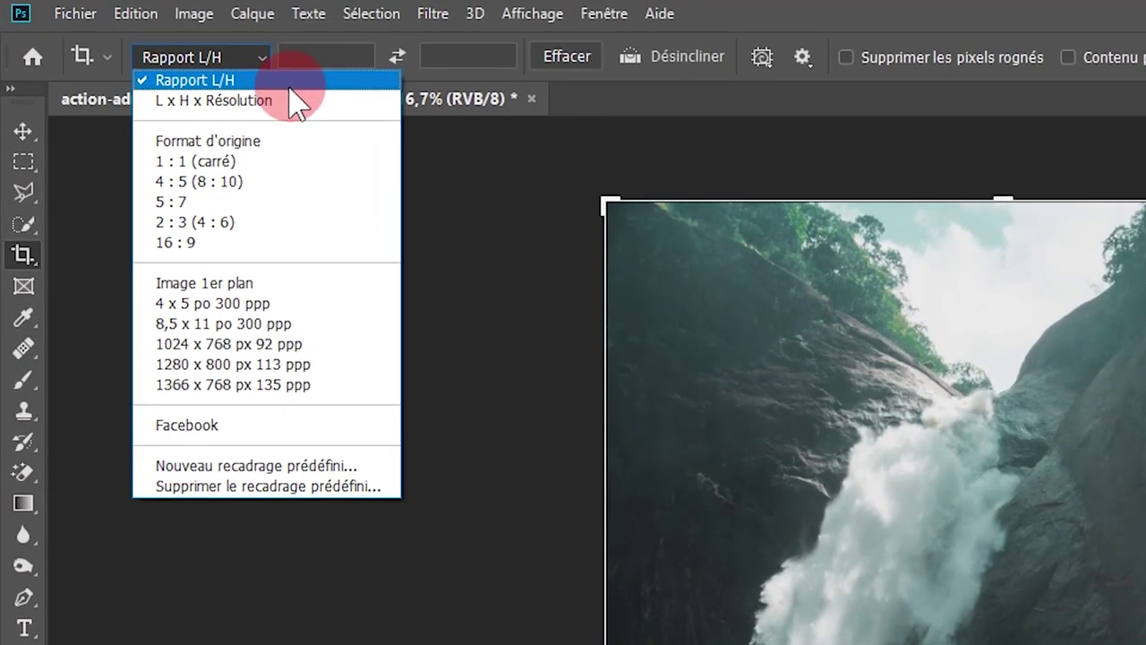
pyautogui.click(289, 88)
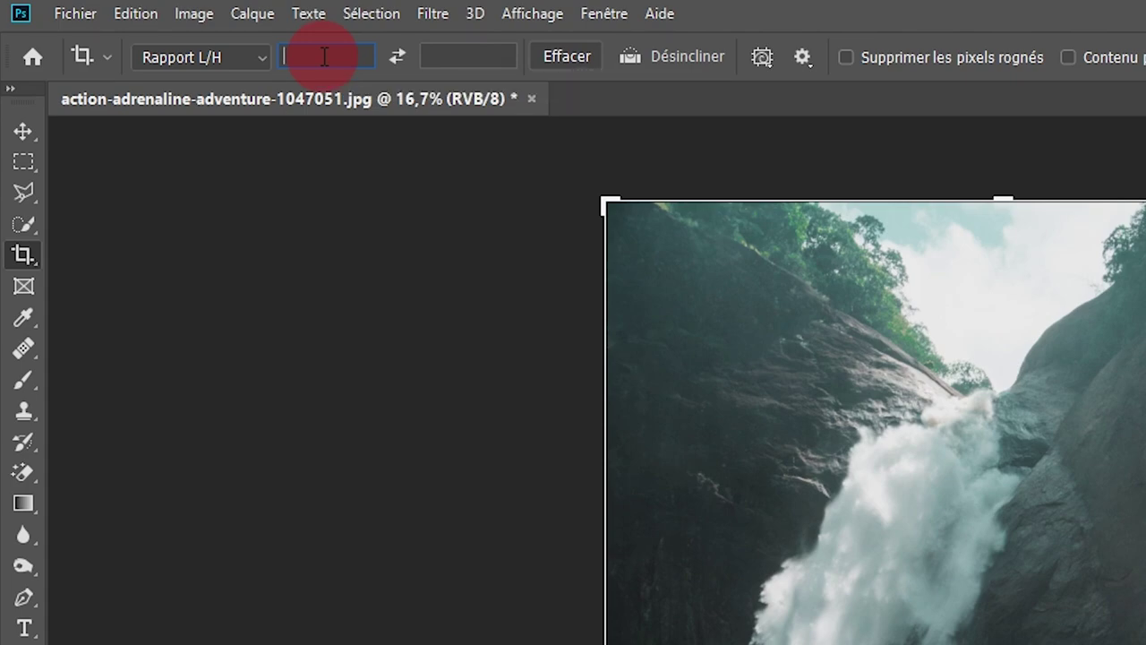
pyautogui.write('4')
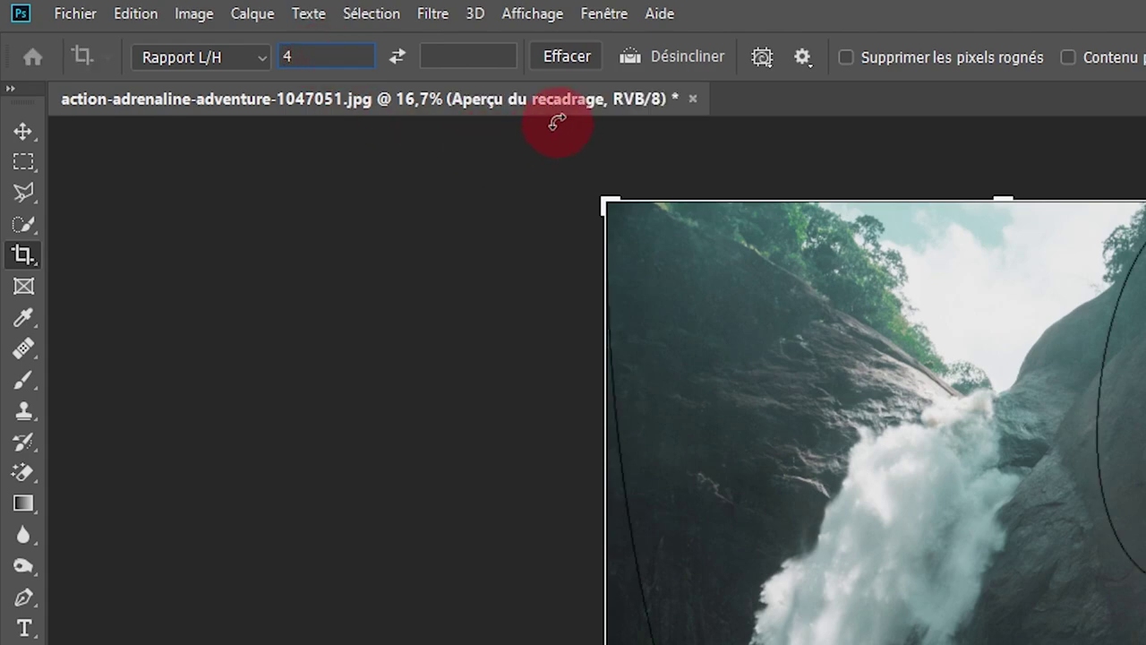
pyautogui.click(461, 56)
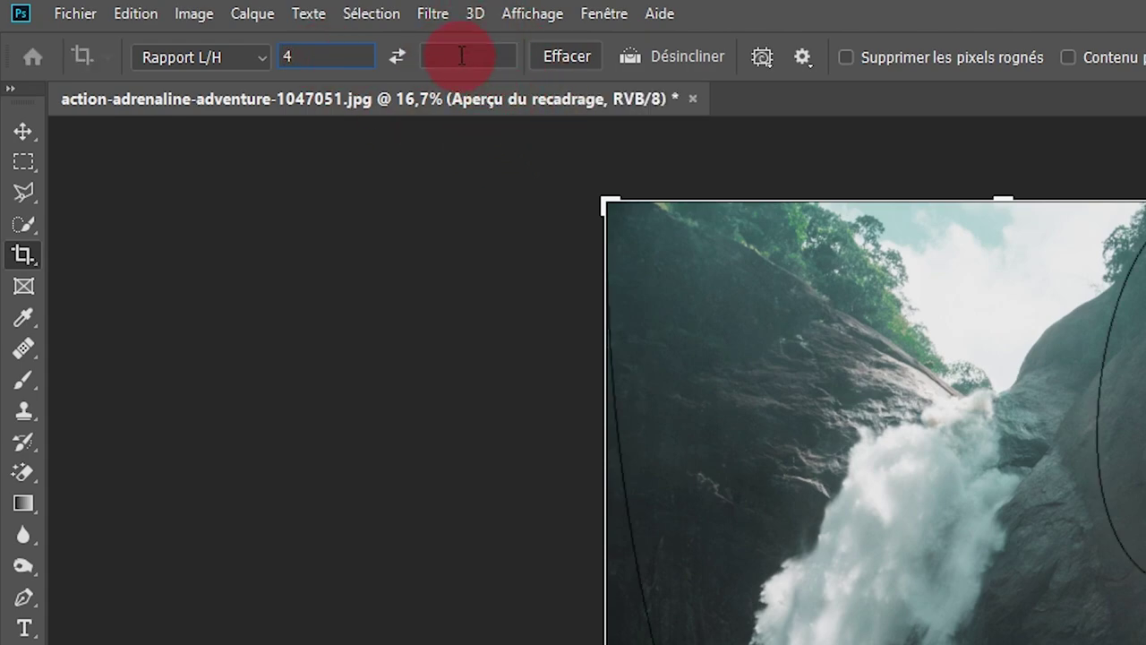
pyautogui.write('5')
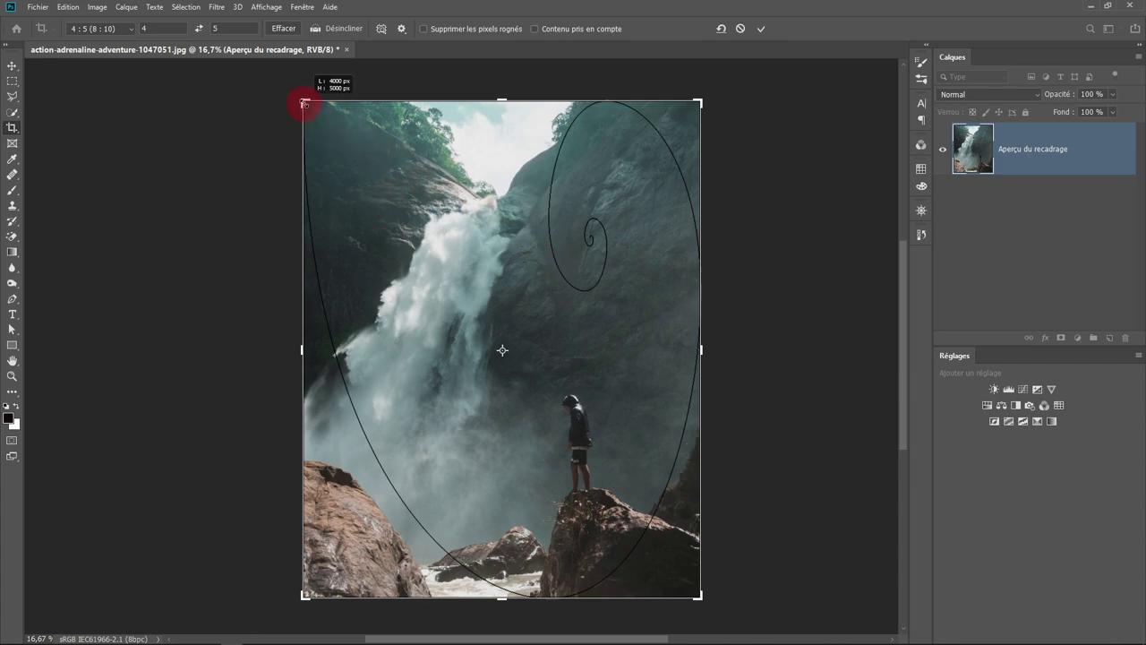
# - Shrink the crop frame from its top-left corner and shift the photo to frame the hiker
pyautogui.moveTo(301, 100); pyautogui.dragTo(355, 154)
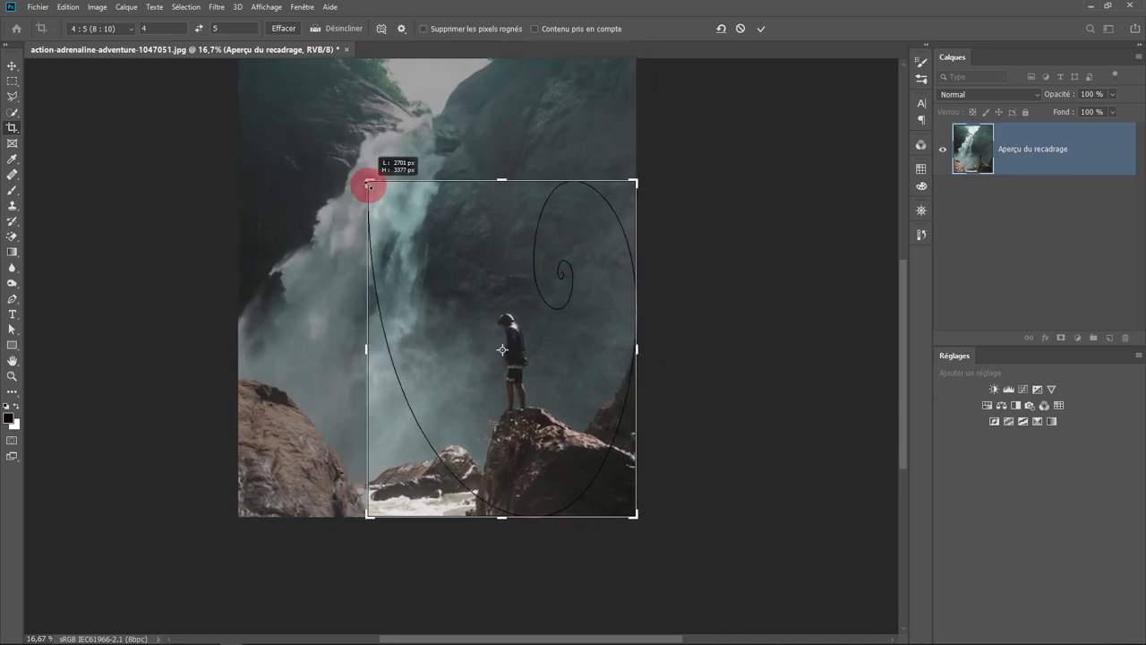
pyautogui.moveTo(354, 155); pyautogui.dragTo(361, 172)
pyautogui.moveTo(462, 278)
pyautogui.mouseDown()
pyautogui.moveTo(463, 292)
pyautogui.moveTo(491, 300)
pyautogui.mouseUp()
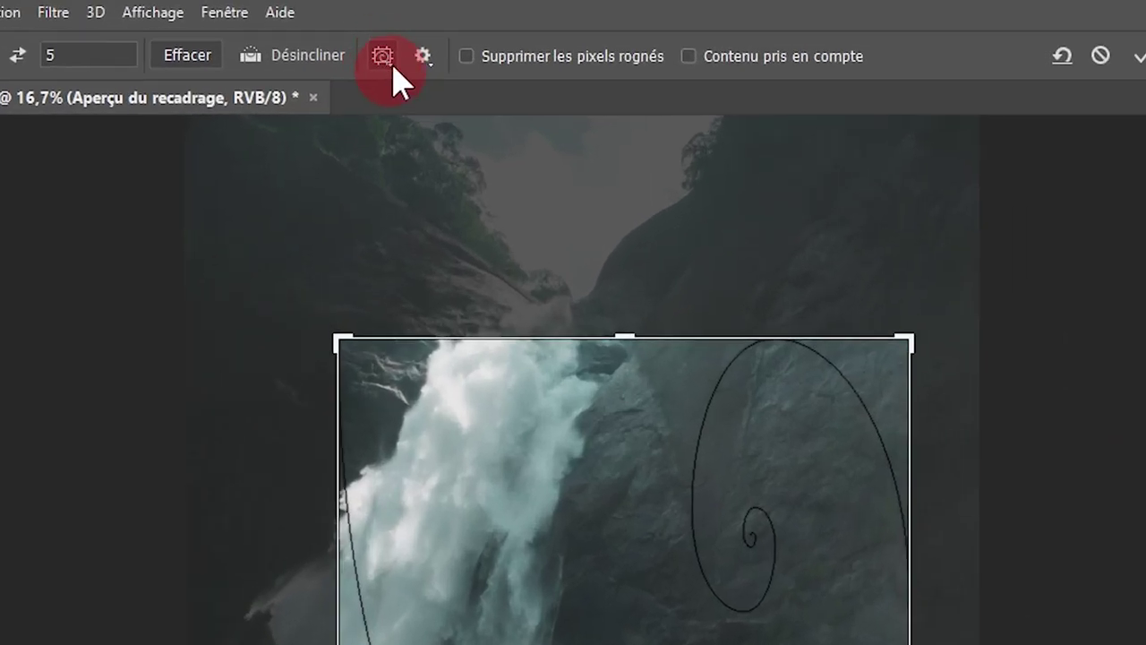
# - Switch the crop guide to Règle des tiers and reposition the photo around the hiker
pyautogui.click(382, 30)
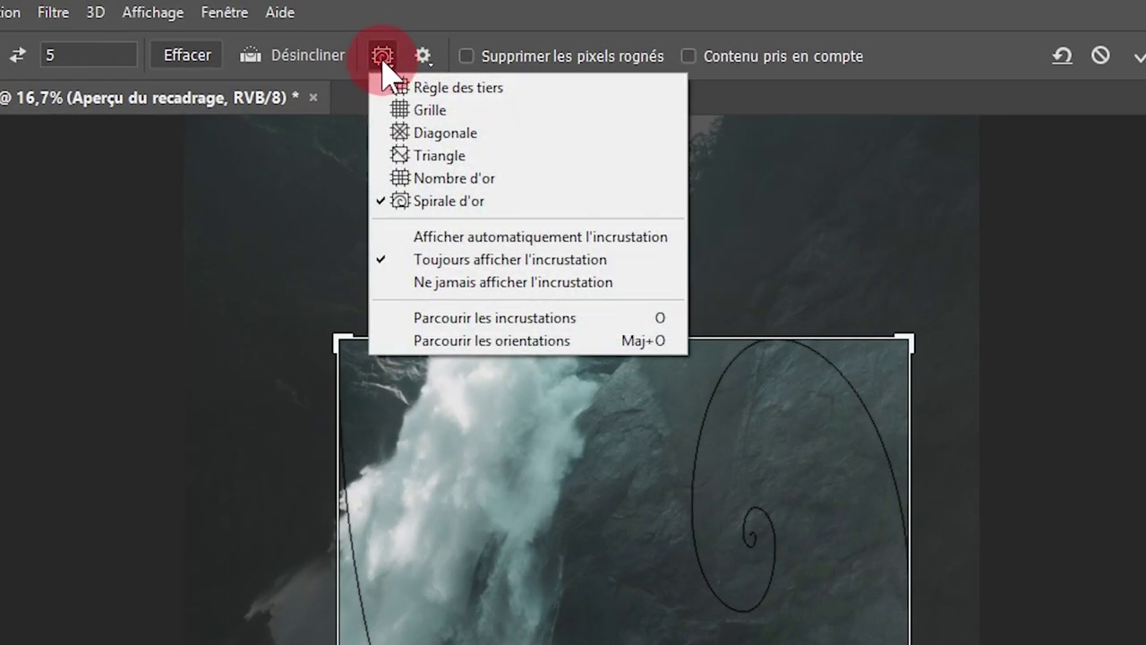
pyautogui.click(458, 89)
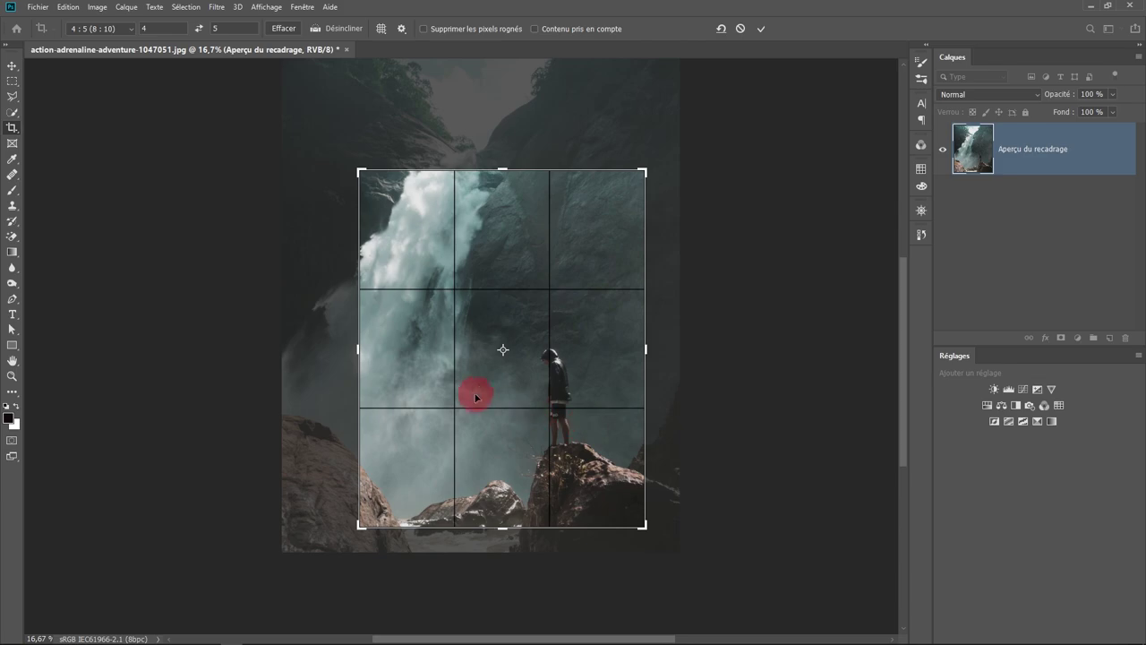
pyautogui.moveTo(475, 371); pyautogui.dragTo(513, 330)
pyautogui.moveTo(575, 358); pyautogui.dragTo(587, 324)
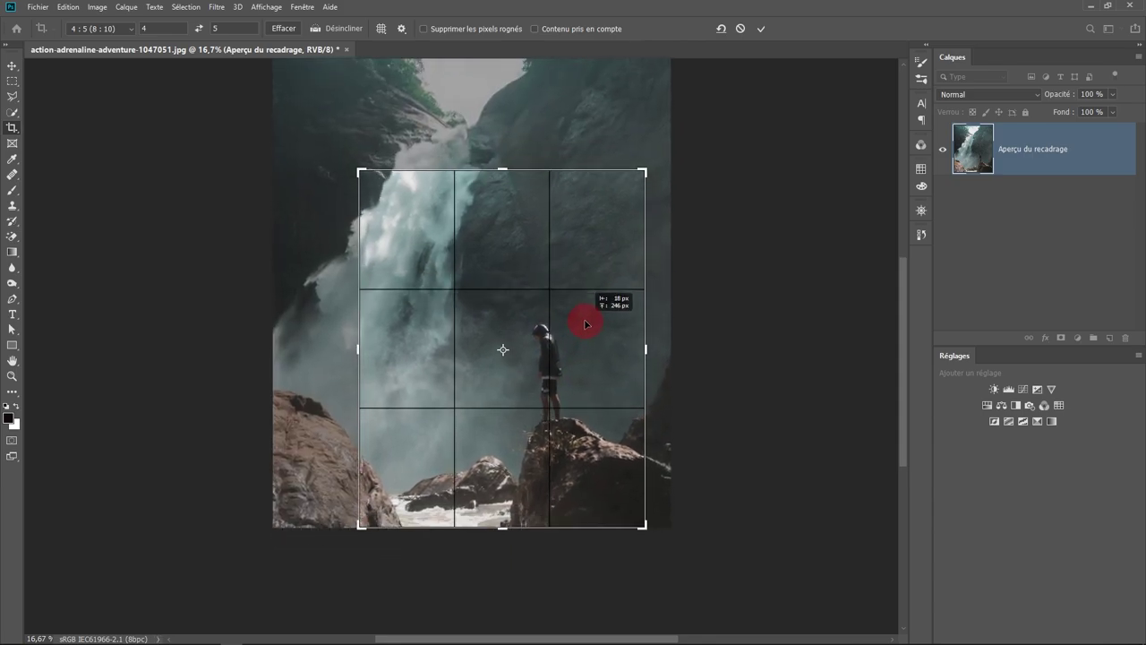
pyautogui.moveTo(587, 324); pyautogui.dragTo(587, 324)
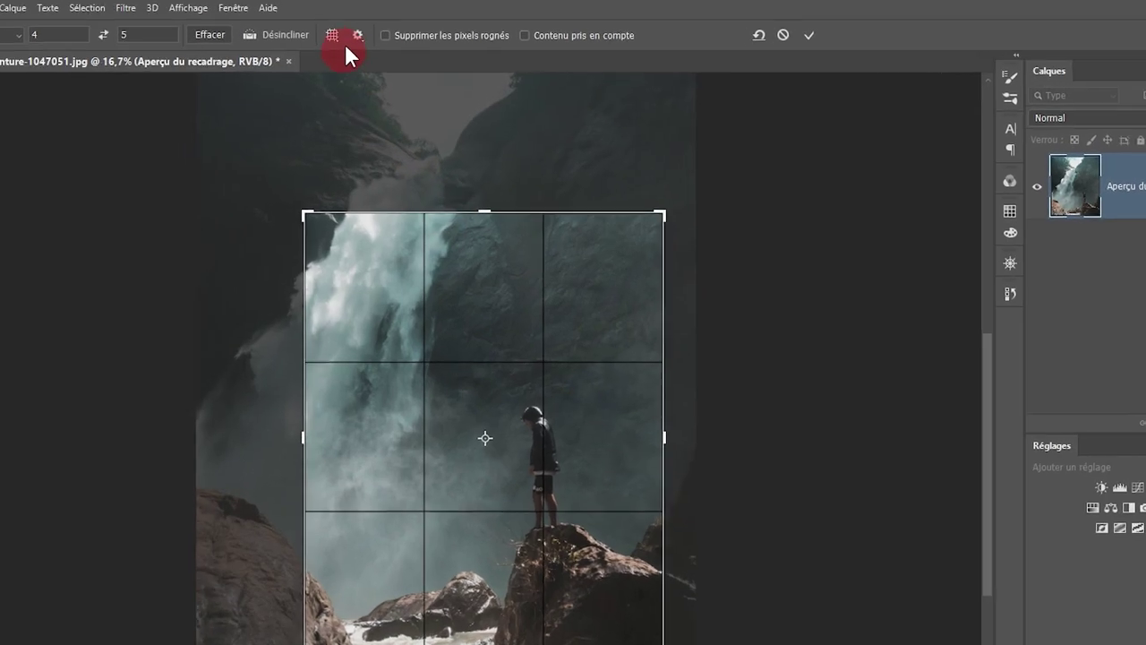
# - Try the Grille, Diagonale, Triangle, Nombre d'or and Spirale d'or crop overlays
pyautogui.click(381, 29)
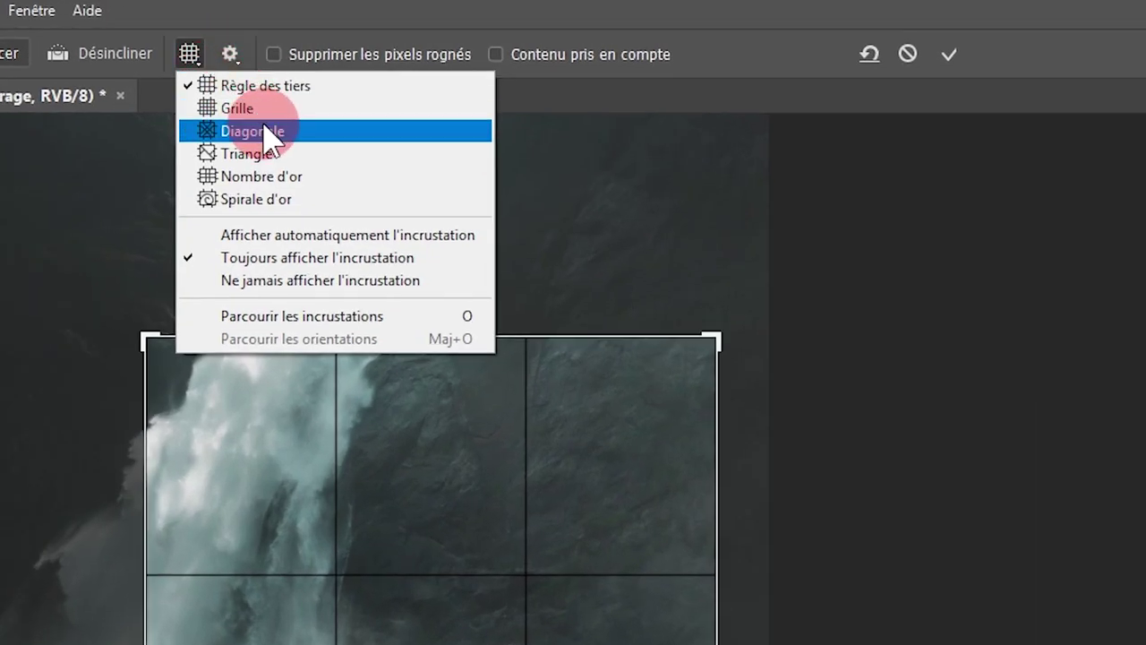
pyautogui.click(248, 109)
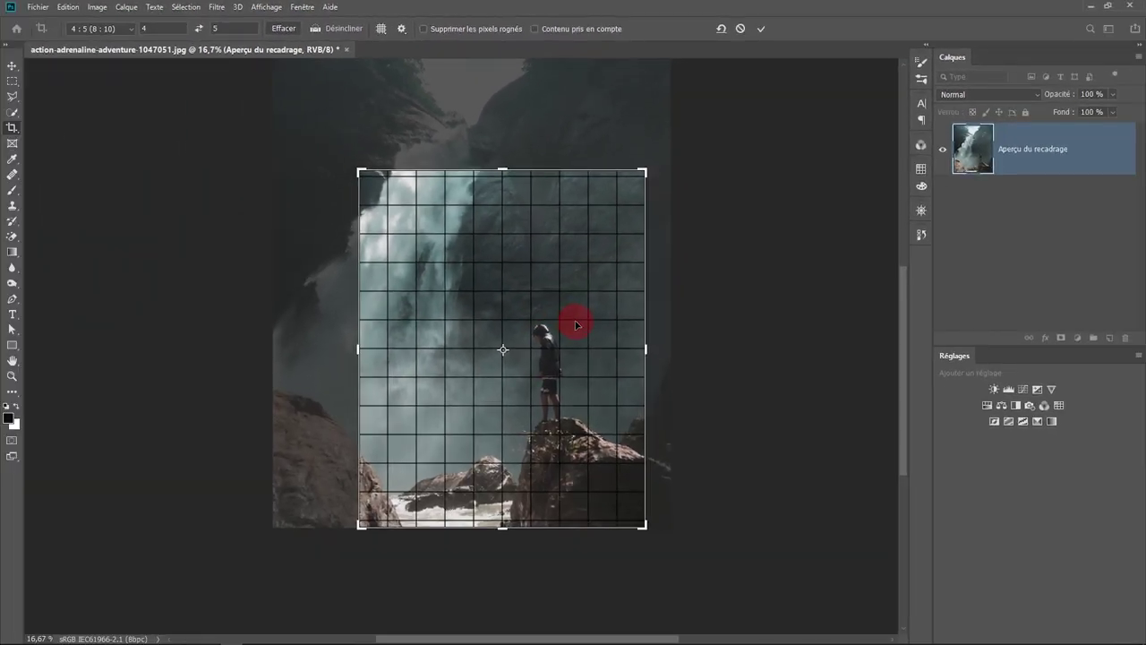
pyautogui.click(377, 29)
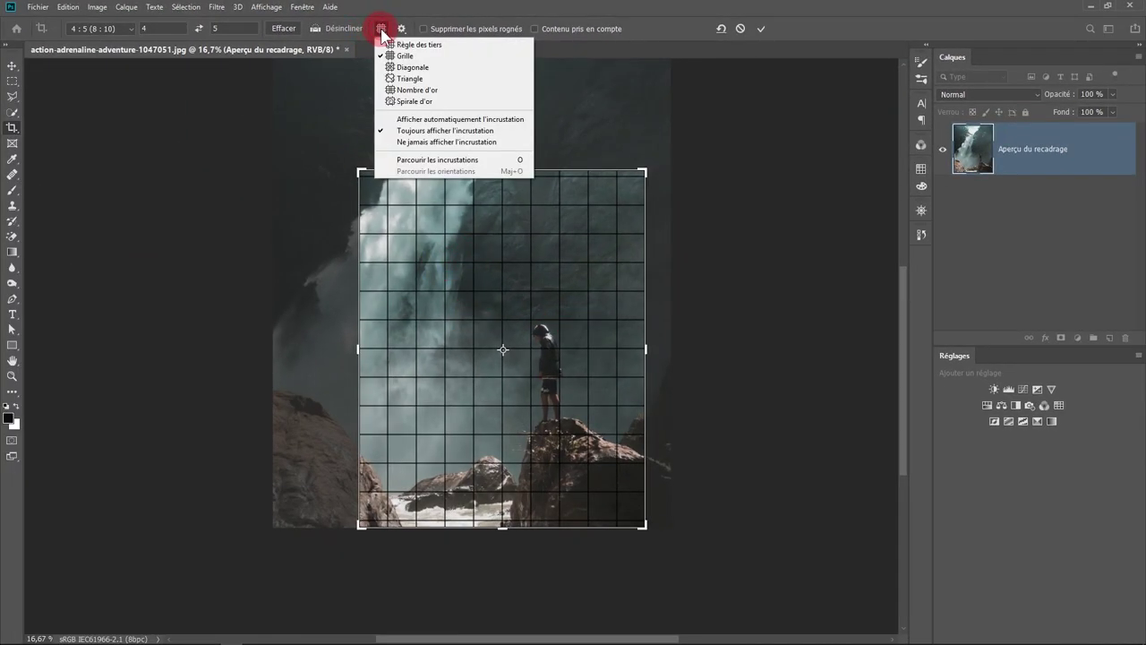
pyautogui.click(413, 67)
pyautogui.click(380, 29)
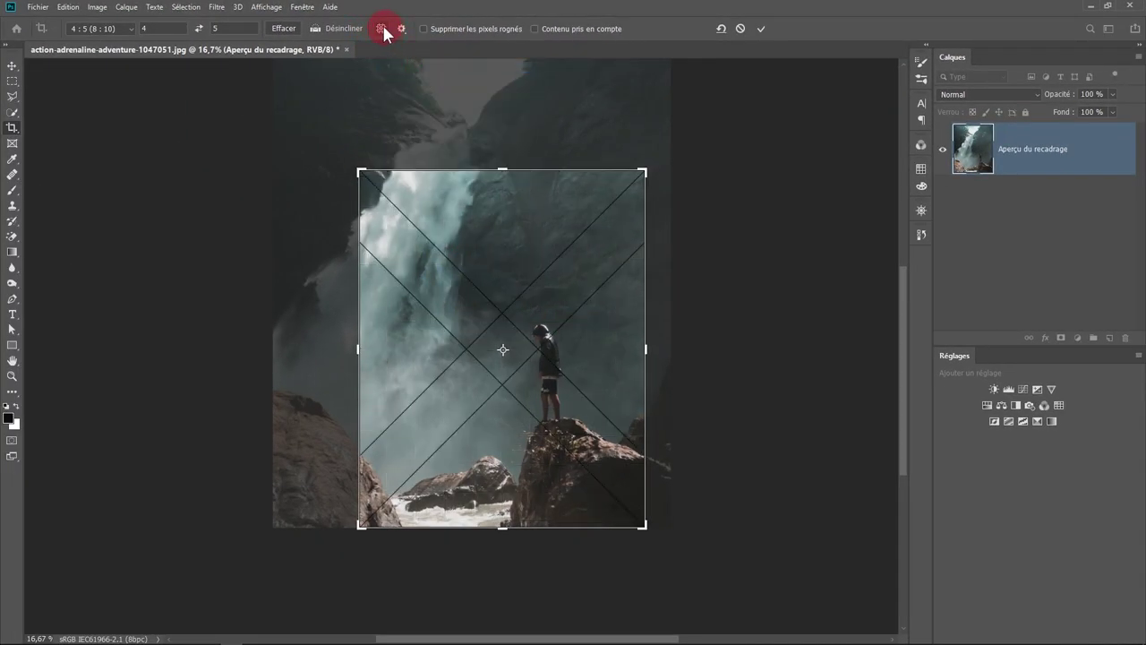
pyautogui.click(410, 80)
pyautogui.click(380, 30)
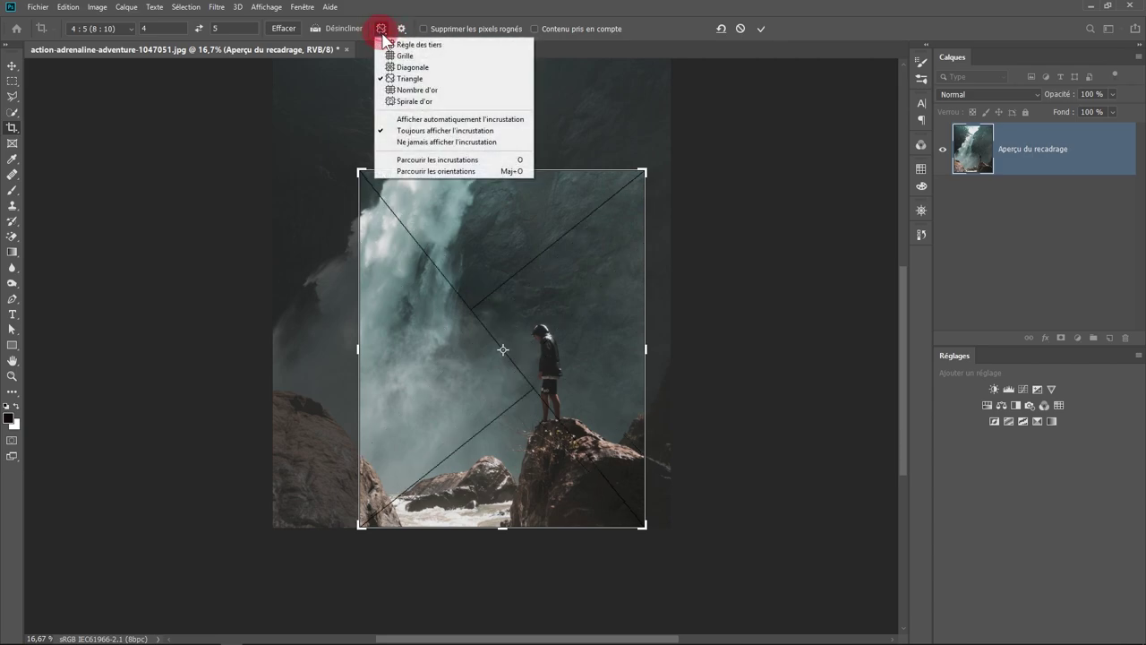
pyautogui.click(410, 94)
pyautogui.click(391, 30)
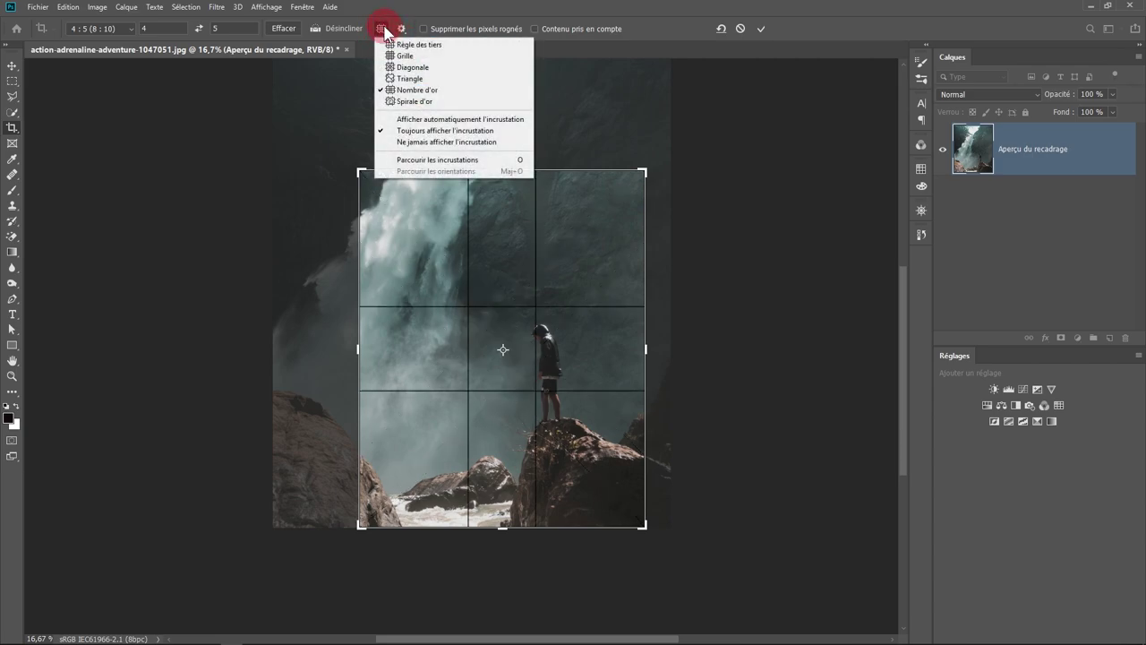
pyautogui.click(409, 102)
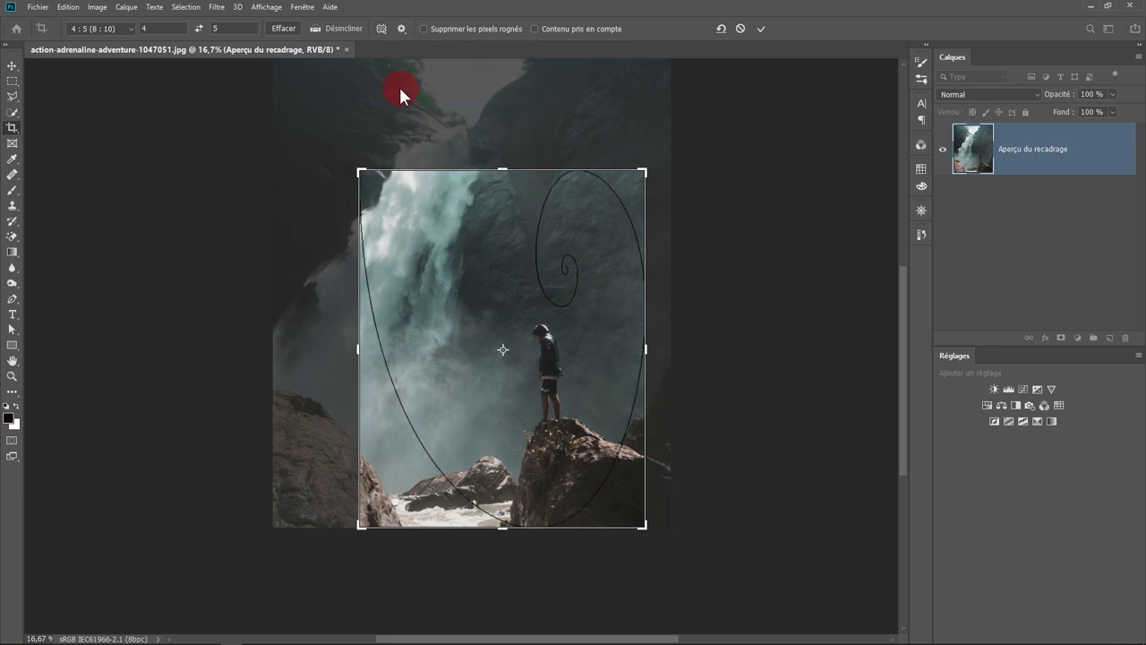
# - Trim the crop frame slightly and return the overlay to Règle des tiers
pyautogui.moveTo(358, 170); pyautogui.dragTo(376, 185)
pyautogui.click(380, 33)
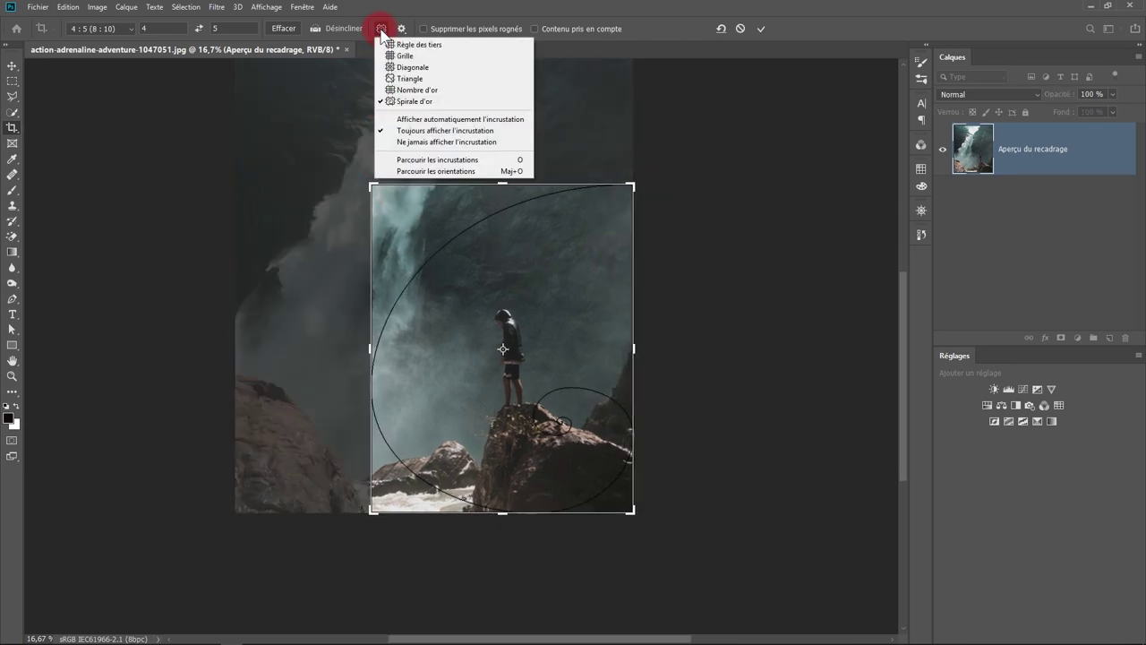
pyautogui.click(458, 161)
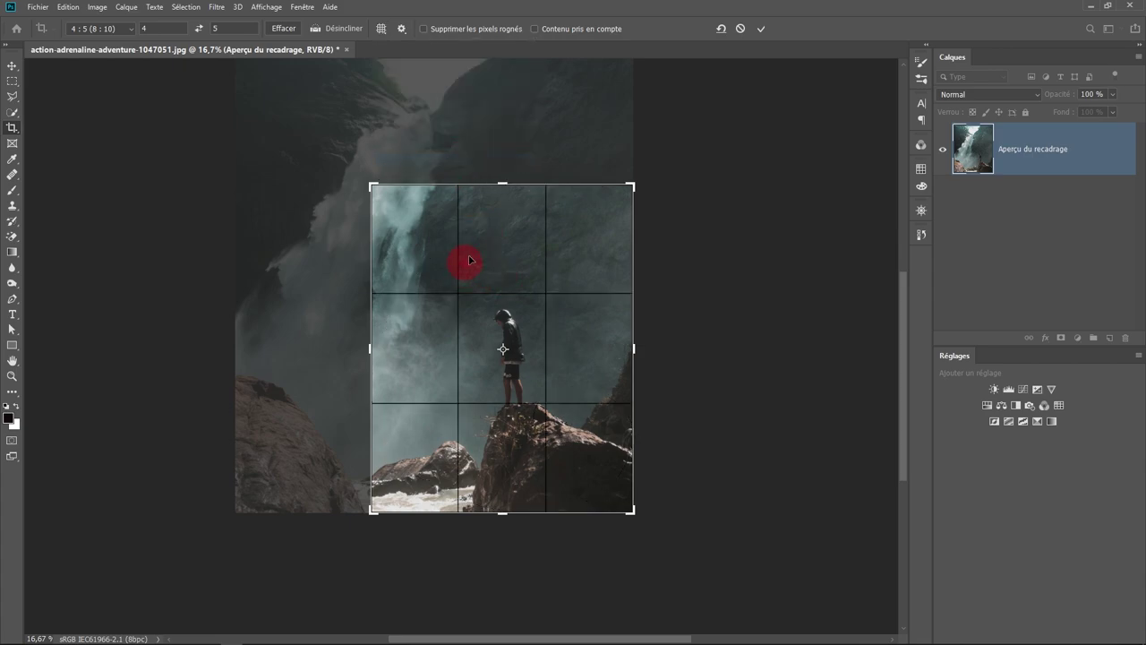
pyautogui.click(383, 29)
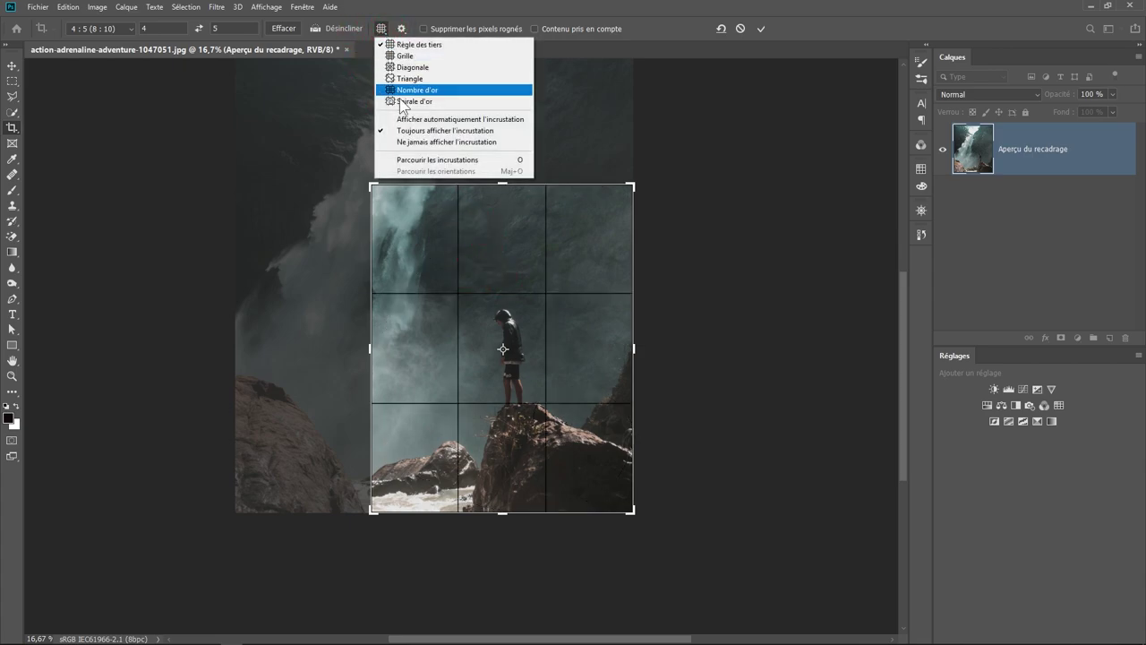
pyautogui.click(590, 182)
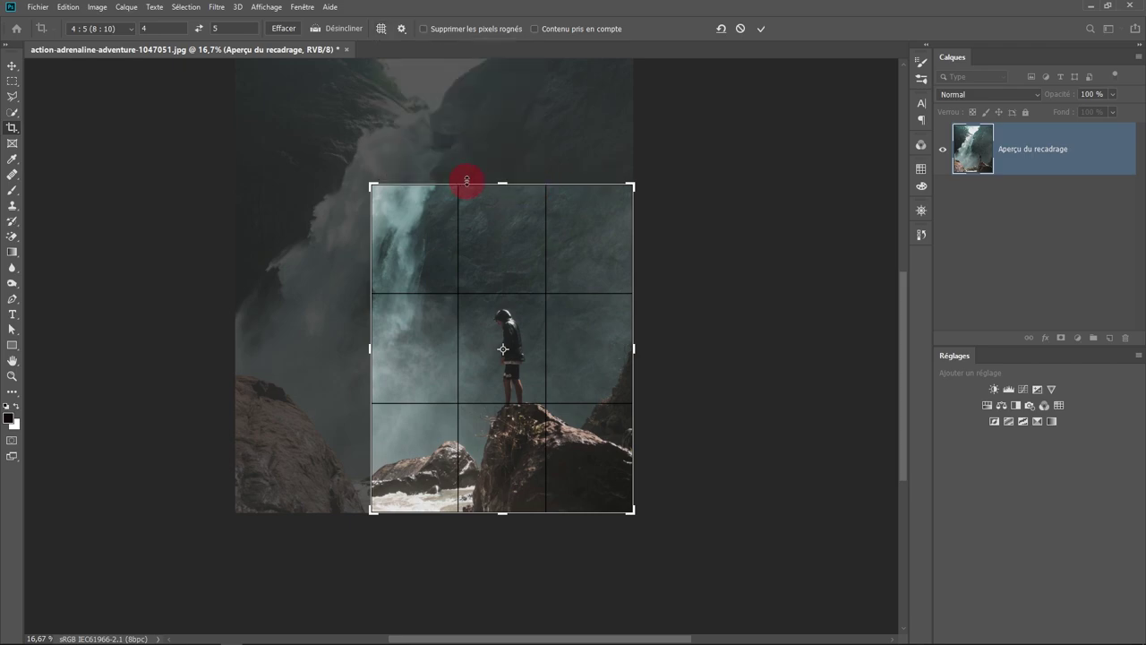
# - Nudge the crop frame's top-left corner in several small drags to resize it
pyautogui.moveTo(372, 182)
pyautogui.mouseDown()
pyautogui.moveTo(383, 190)
pyautogui.moveTo(371, 170)
pyautogui.mouseUp()
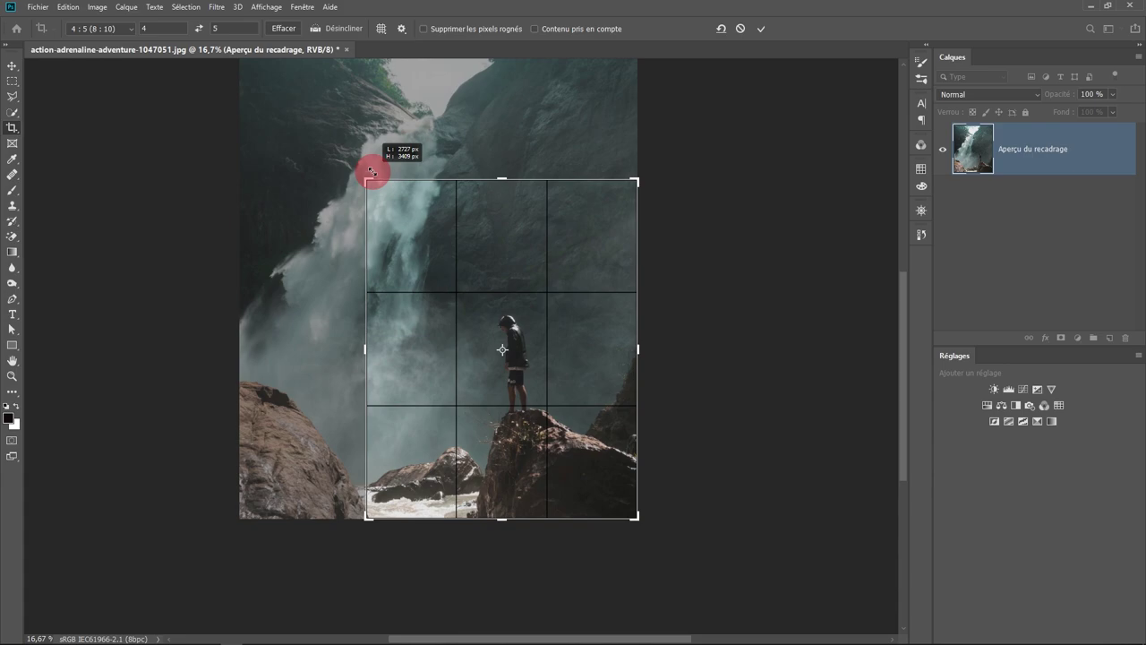
pyautogui.moveTo(371, 170); pyautogui.dragTo(373, 168)
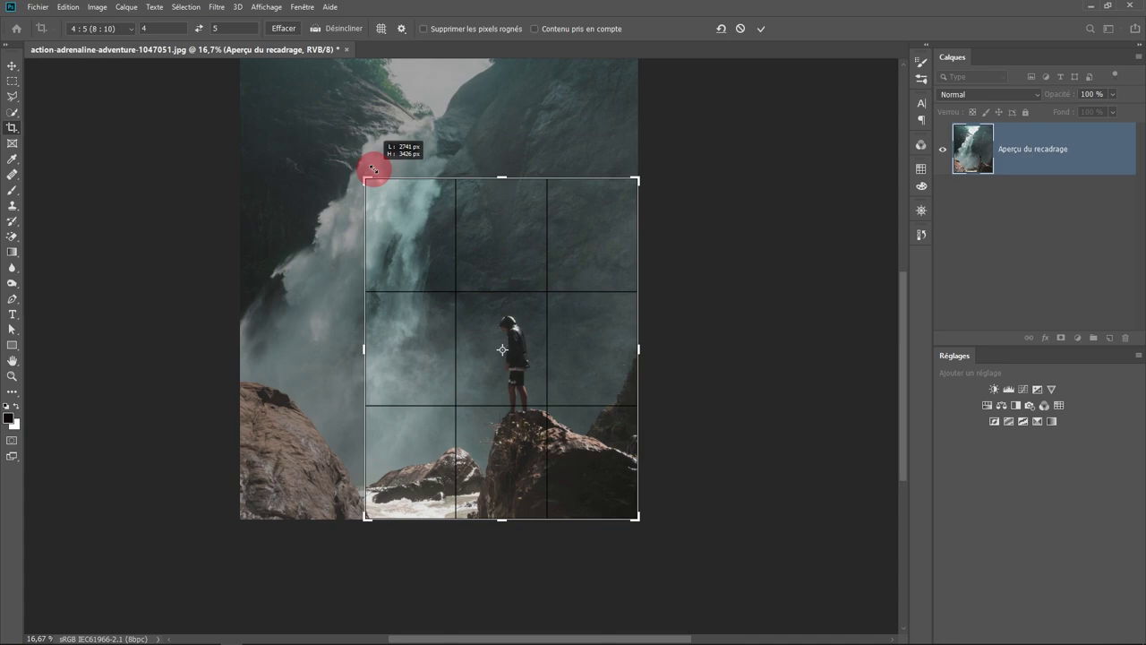
pyautogui.moveTo(372, 168); pyautogui.dragTo(389, 179)
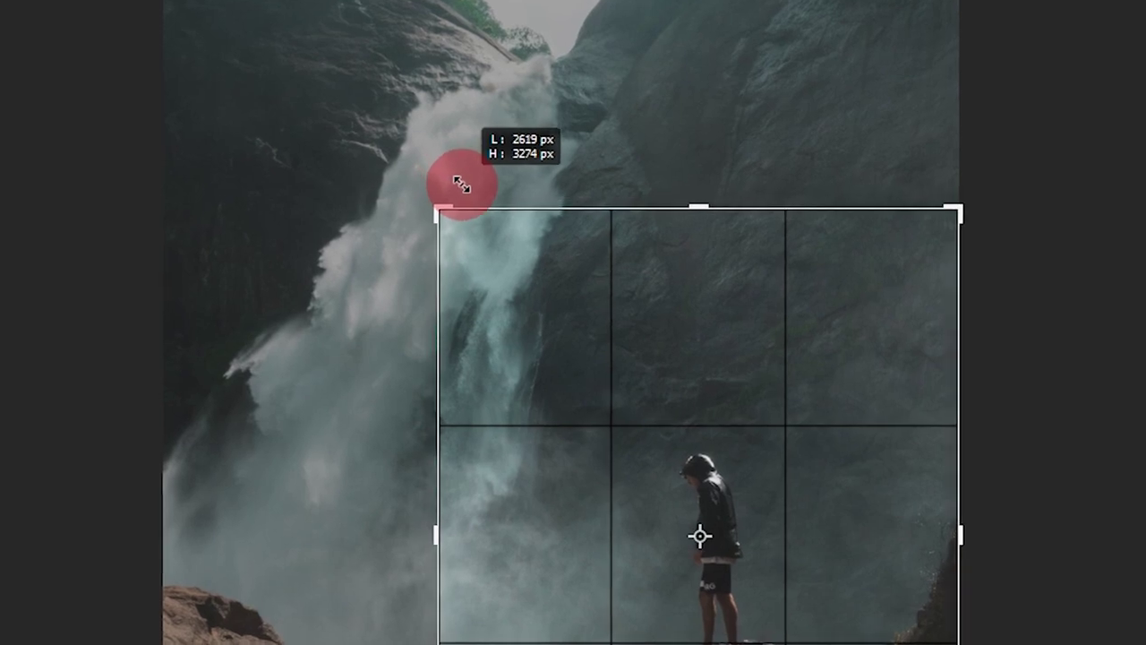
pyautogui.moveTo(460, 183)
pyautogui.mouseDown()
pyautogui.moveTo(525, 248)
pyautogui.moveTo(457, 201)
pyautogui.moveTo(440, 164)
pyautogui.mouseUp()
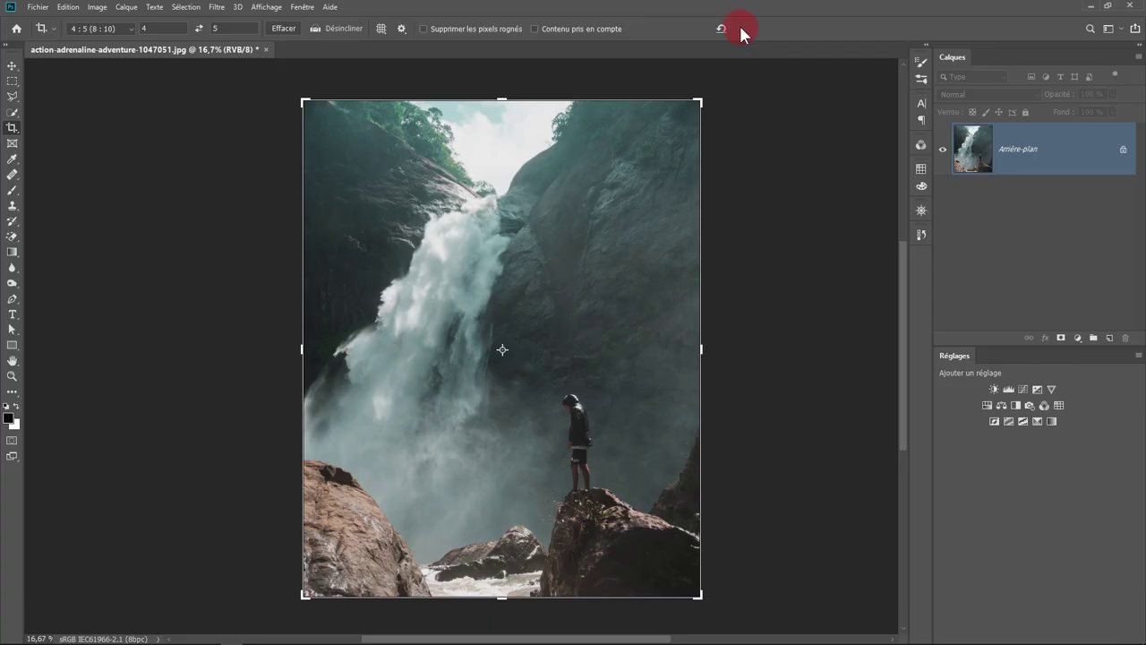
pyautogui.press('i')
pyautogui.hotkey('ctrl', 'k')
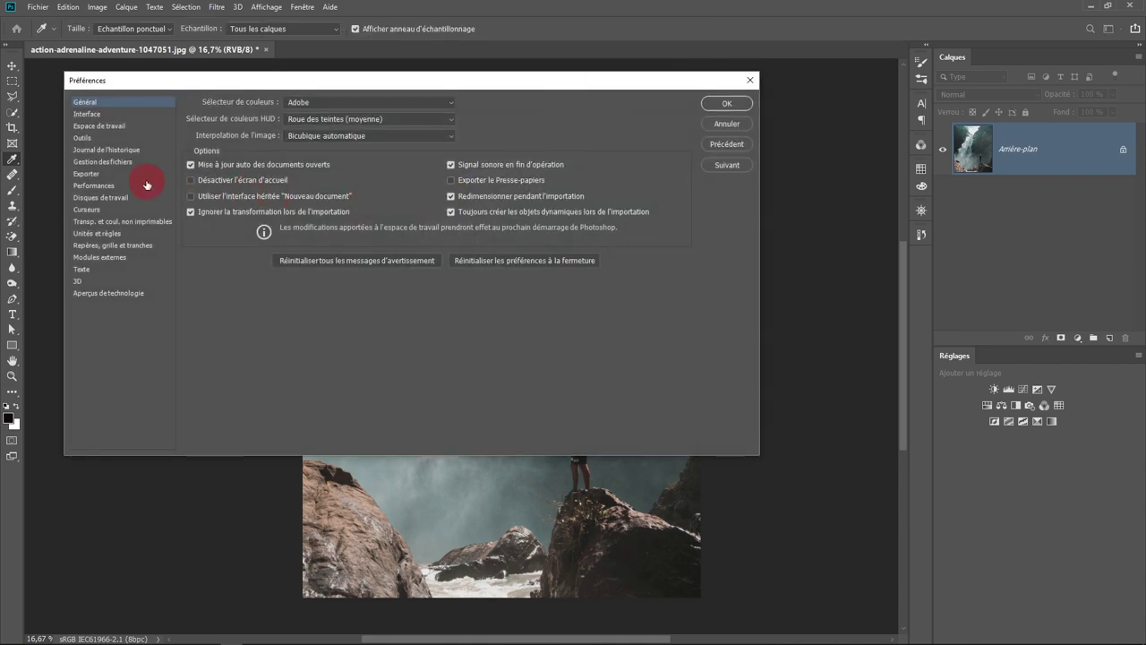
pyautogui.click(83, 138)
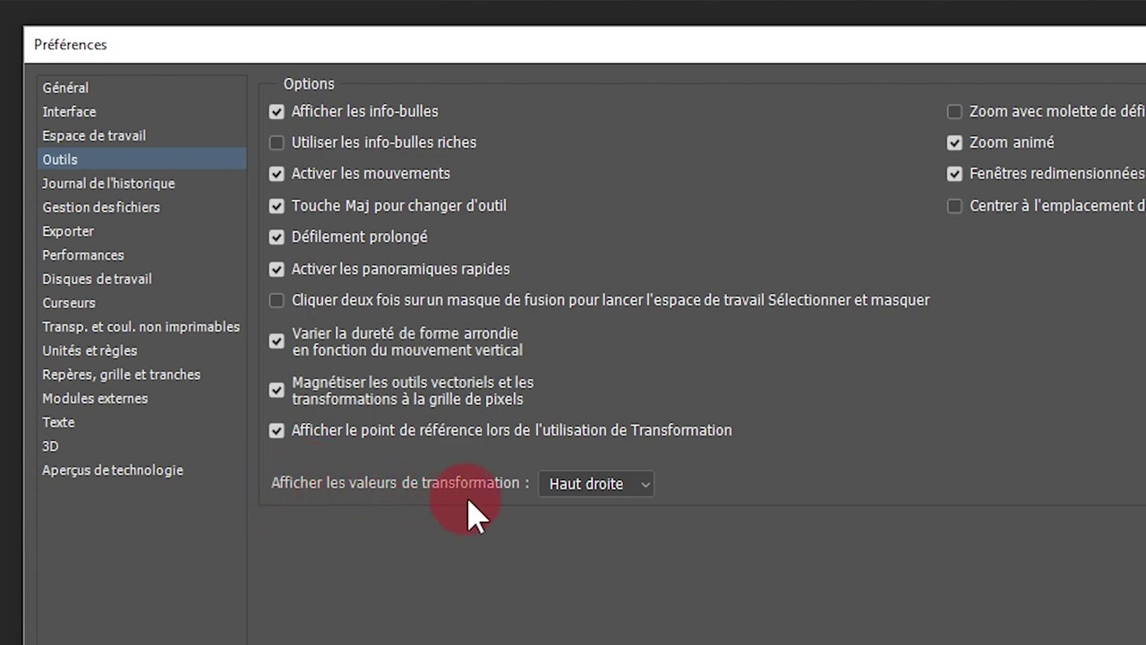
pyautogui.click(648, 486)
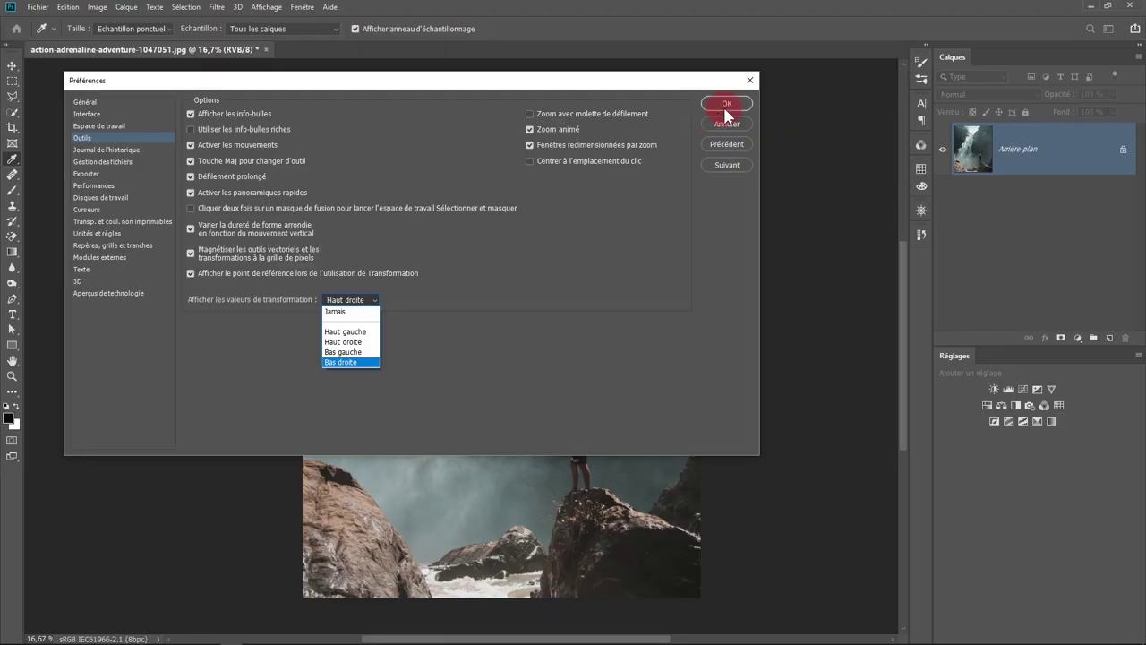
pyautogui.click(725, 106)
pyautogui.press('c')
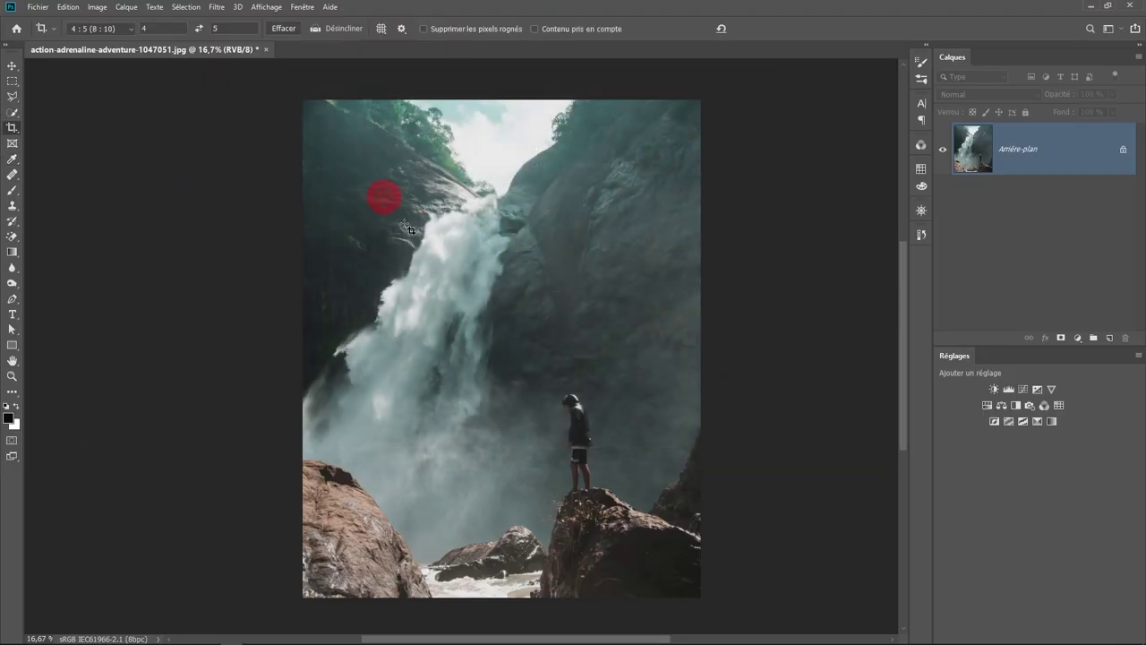
# - Draw a new crop frame and resize it from the top-left around the waterfall and hiker
pyautogui.moveTo(407, 228); pyautogui.dragTo(676, 548)
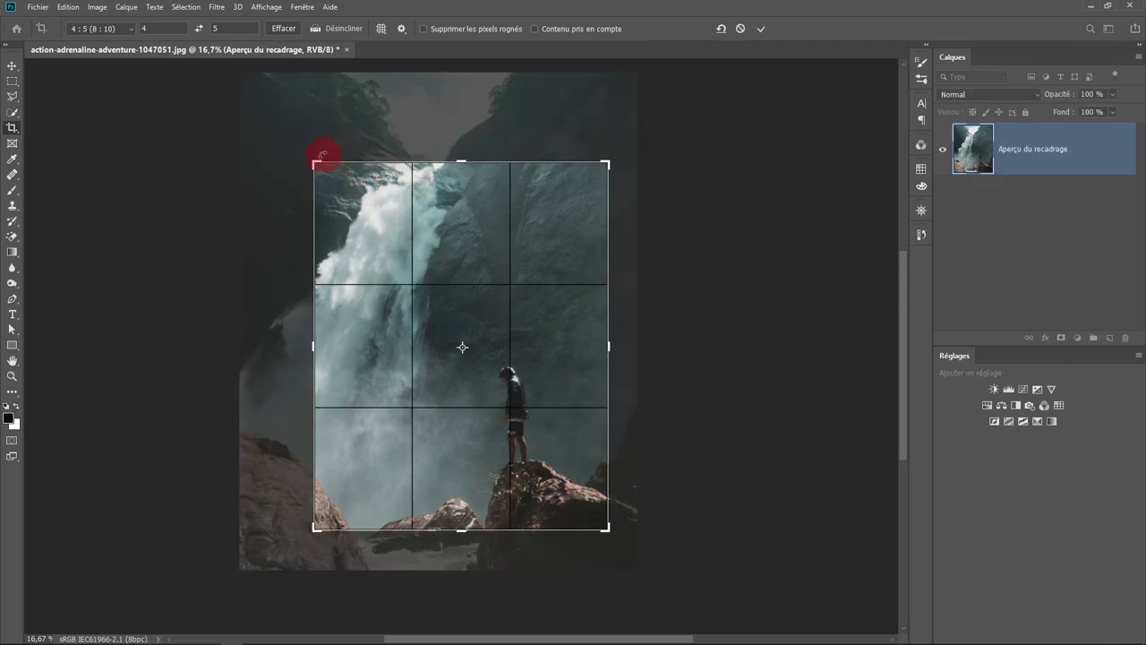
pyautogui.moveTo(314, 161); pyautogui.dragTo(369, 238)
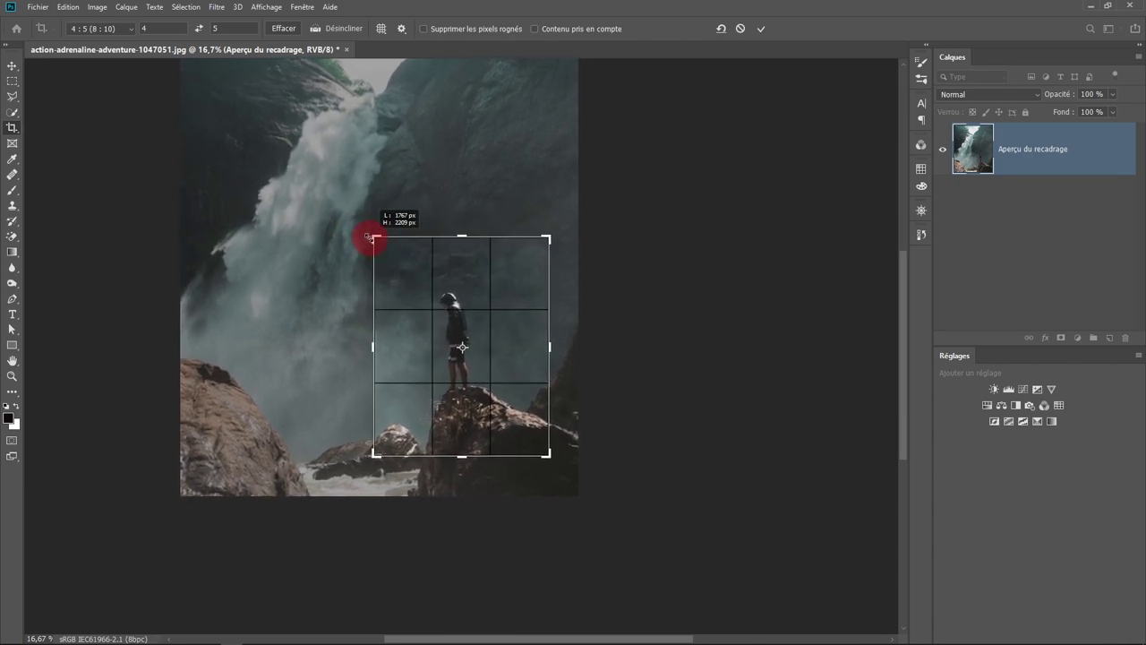
pyautogui.moveTo(369, 239); pyautogui.dragTo(326, 172)
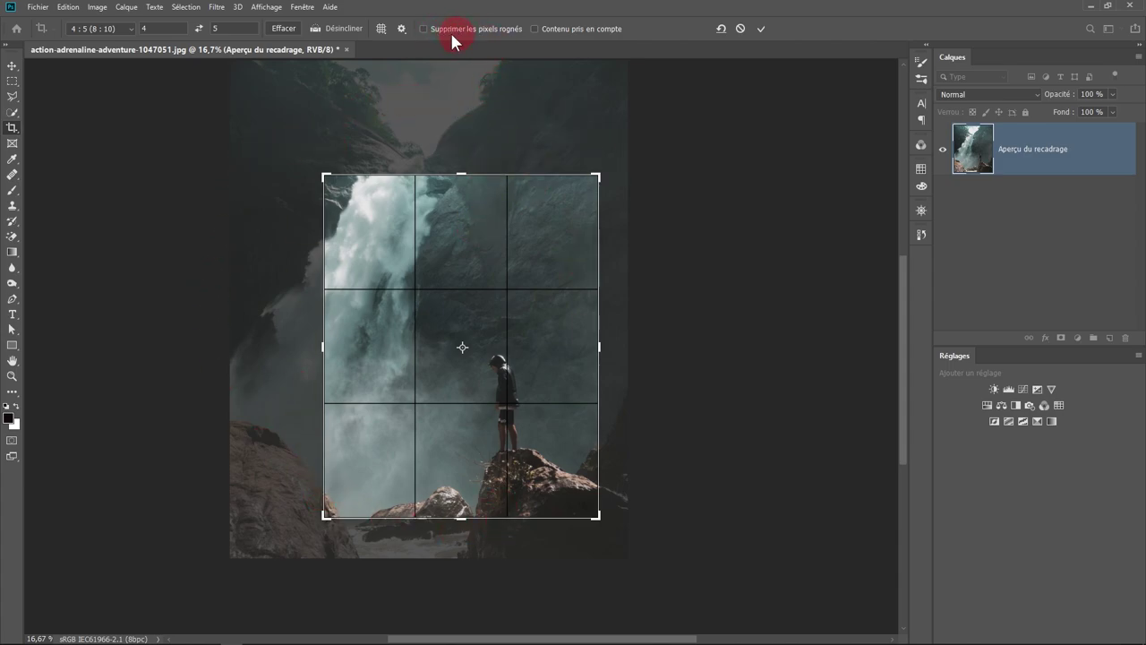
# - Commit the 4:5 crop and bring up the pasteboard's background colour options
pyautogui.click(760, 30)
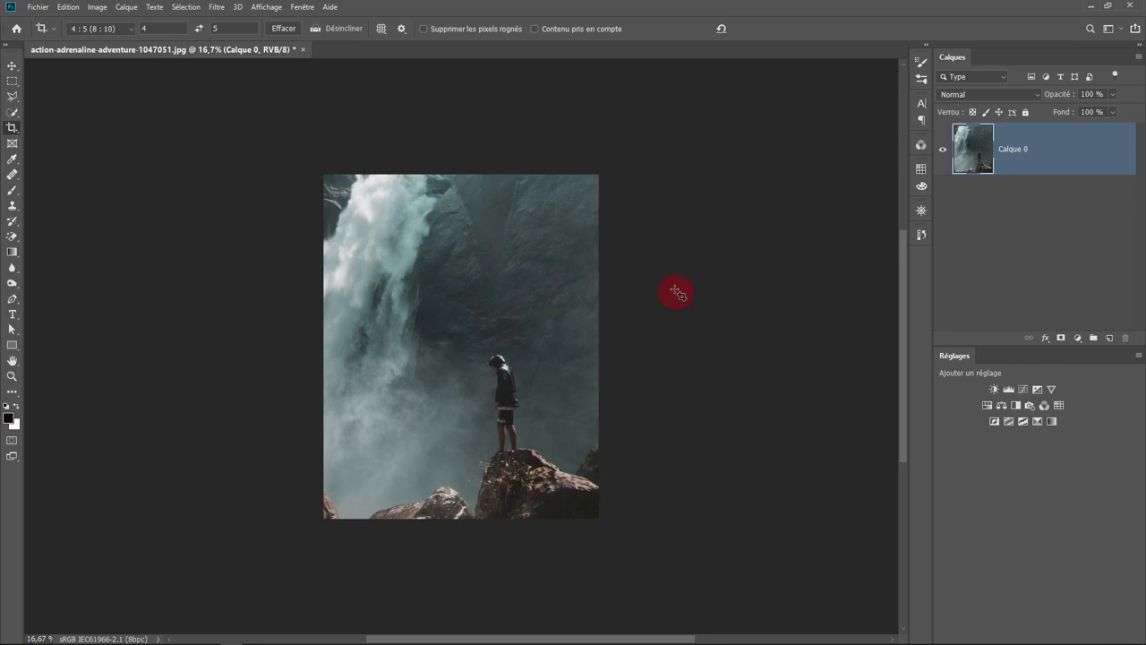
pyautogui.rightClick(631, 243)
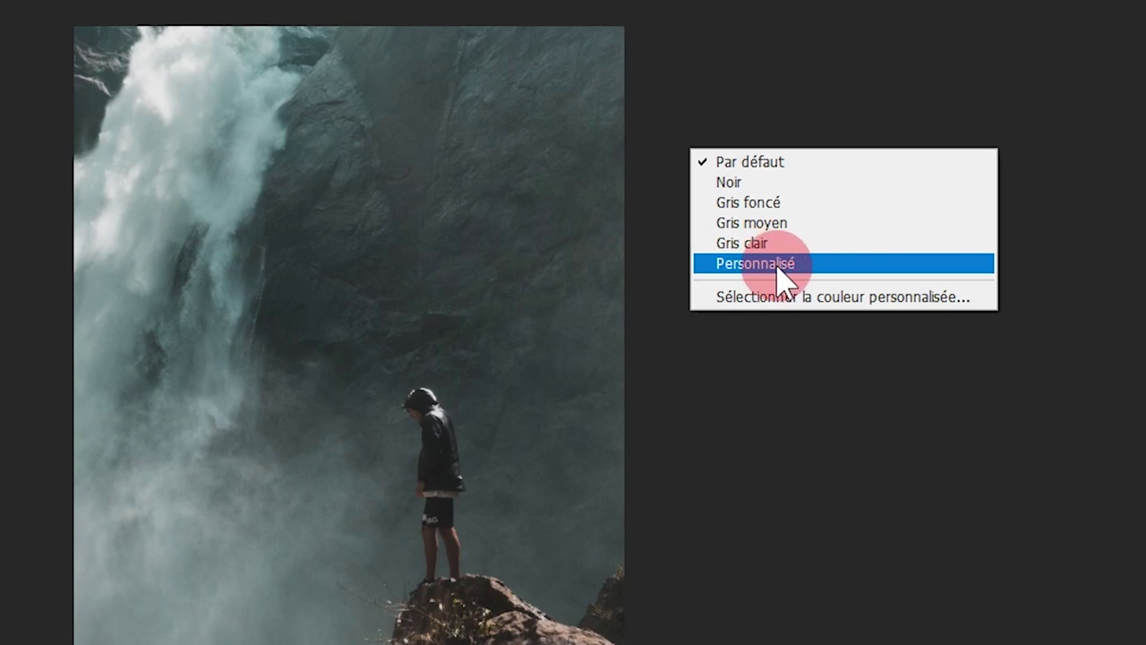
# - Set the workspace background around the photo to a custom white (#ffffff)
pyautogui.click(772, 266)
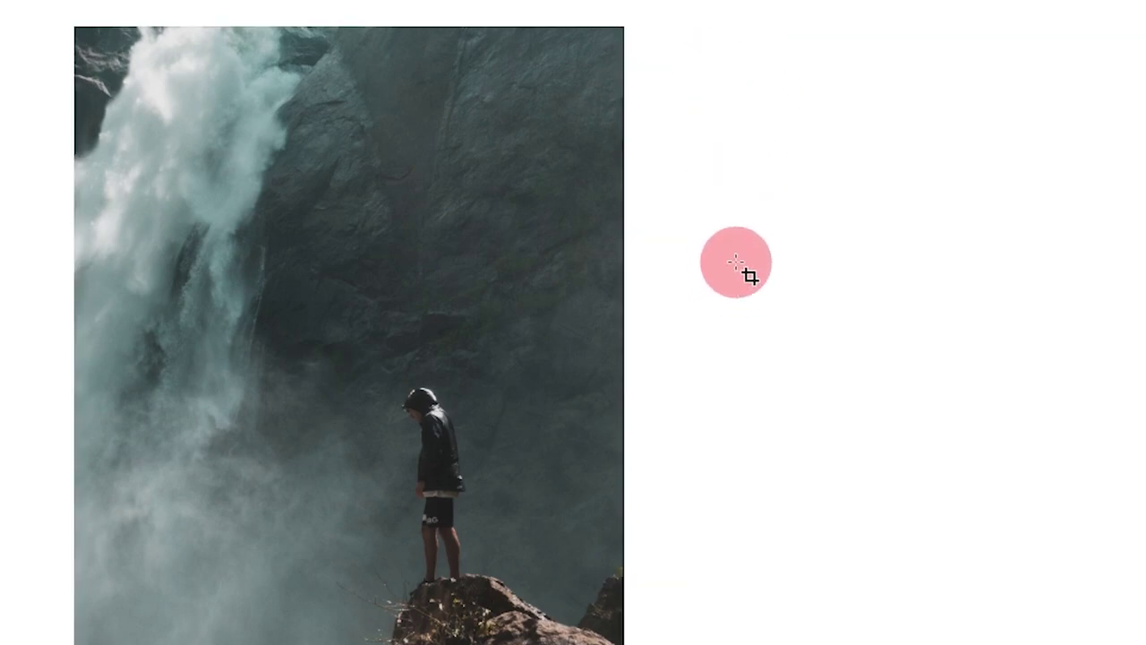
pyautogui.rightClick(702, 216)
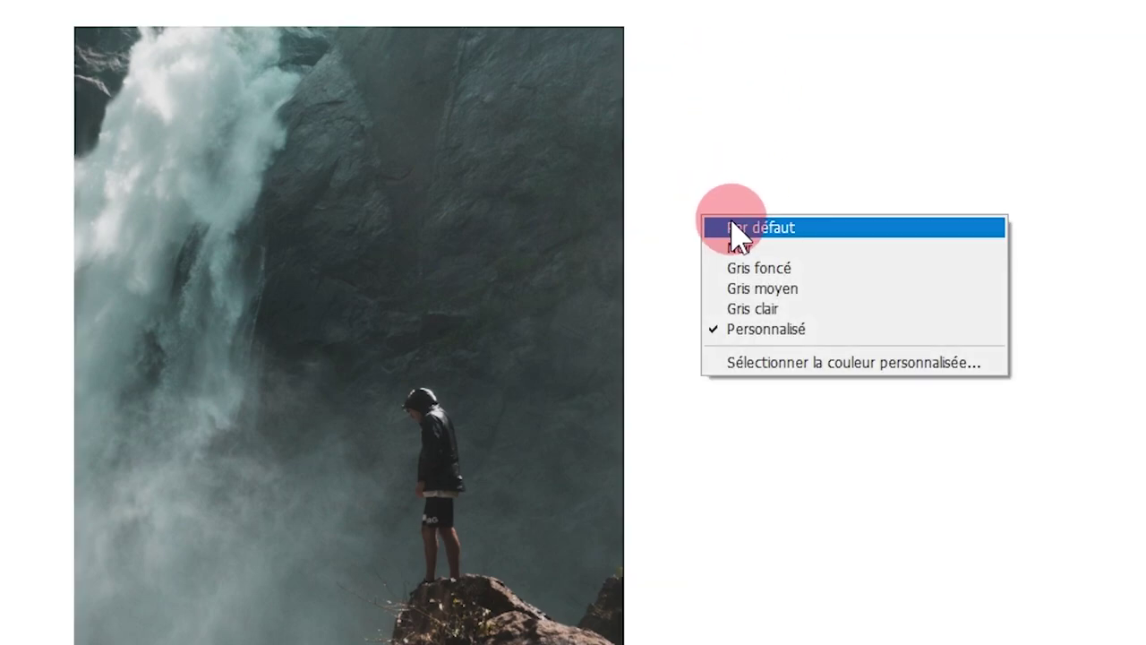
pyautogui.click(891, 364)
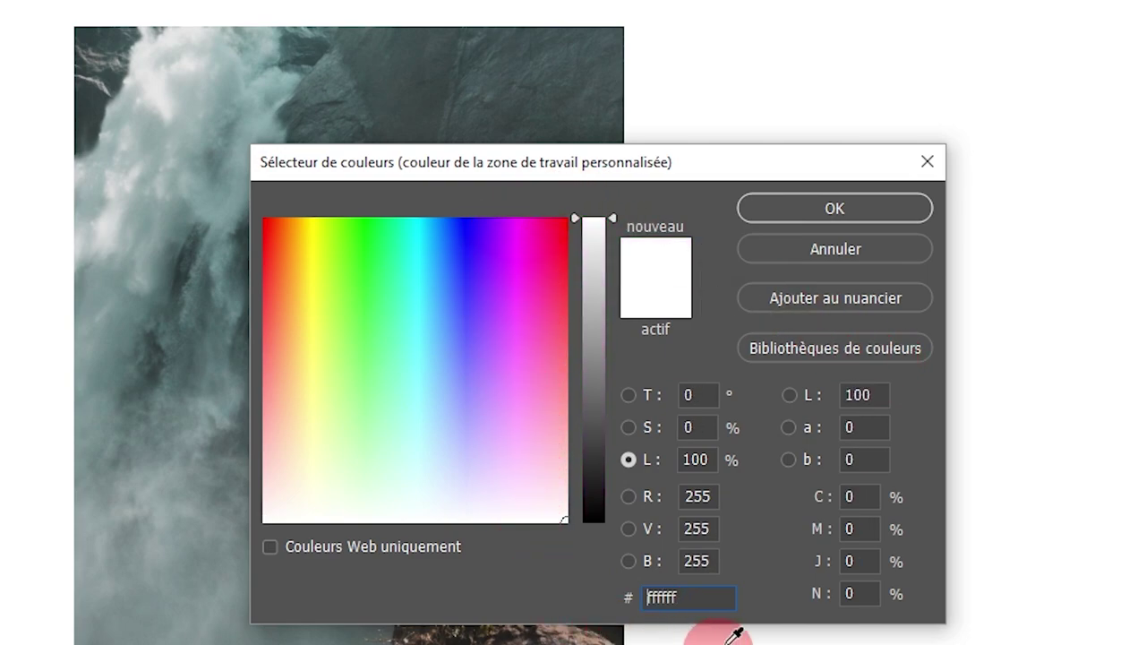
pyautogui.click(691, 268)
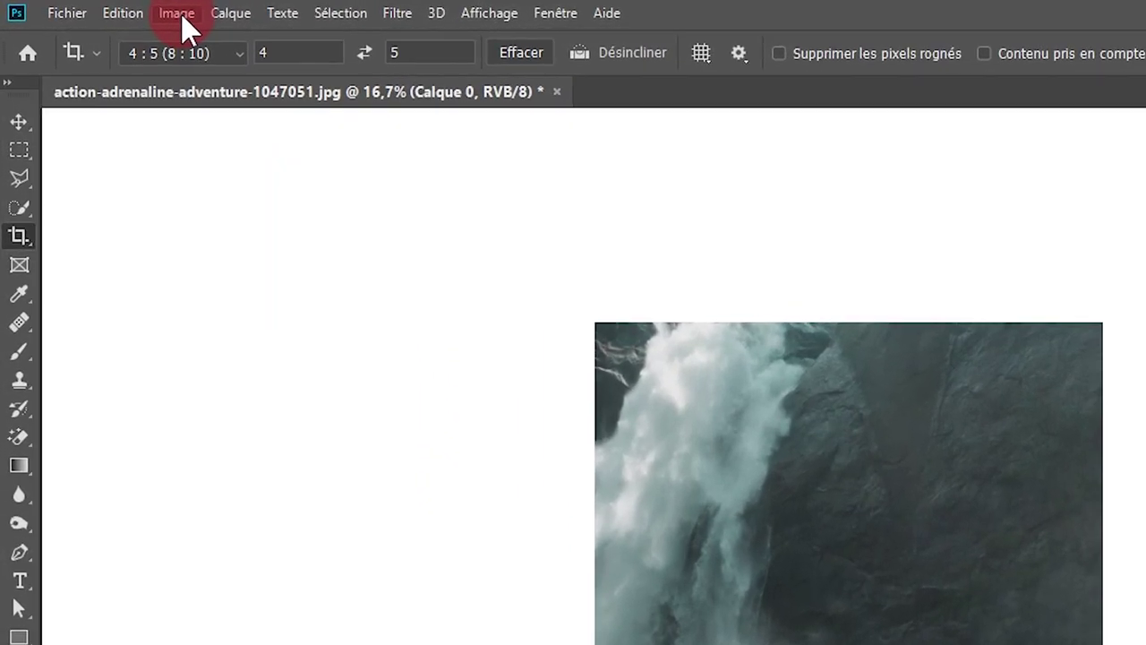
# - Resize the image to 1080 × 1350 px at 72 ppi with Bicubique plus net (réduction)
pyautogui.click(177, 14)
pyautogui.click(194, 191)
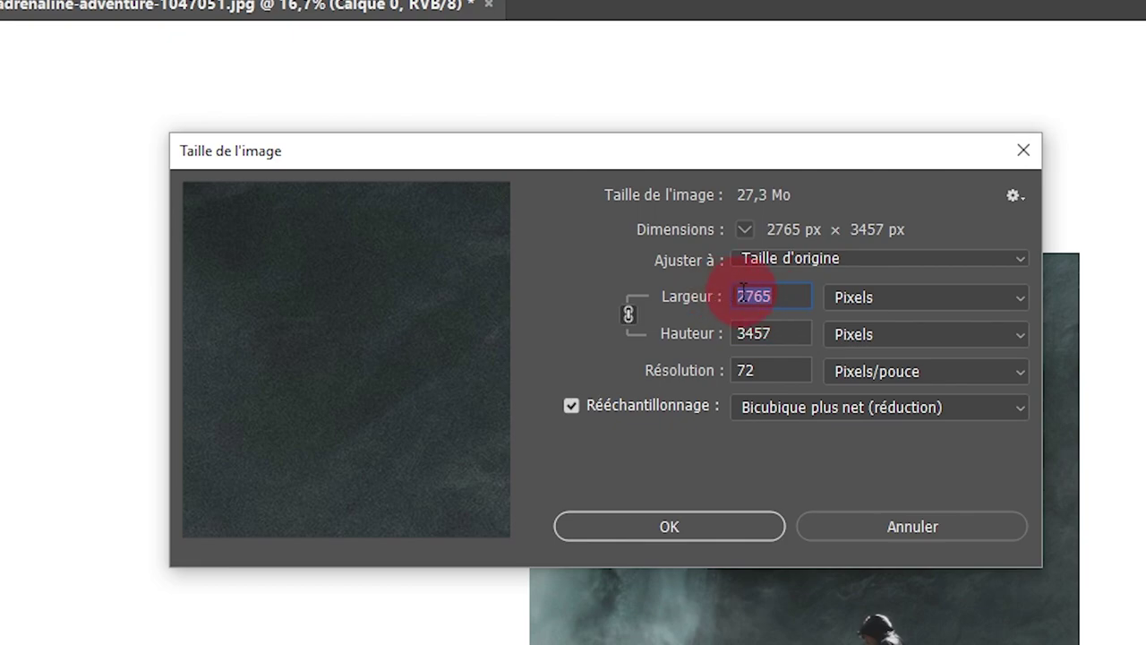
pyautogui.write('108')
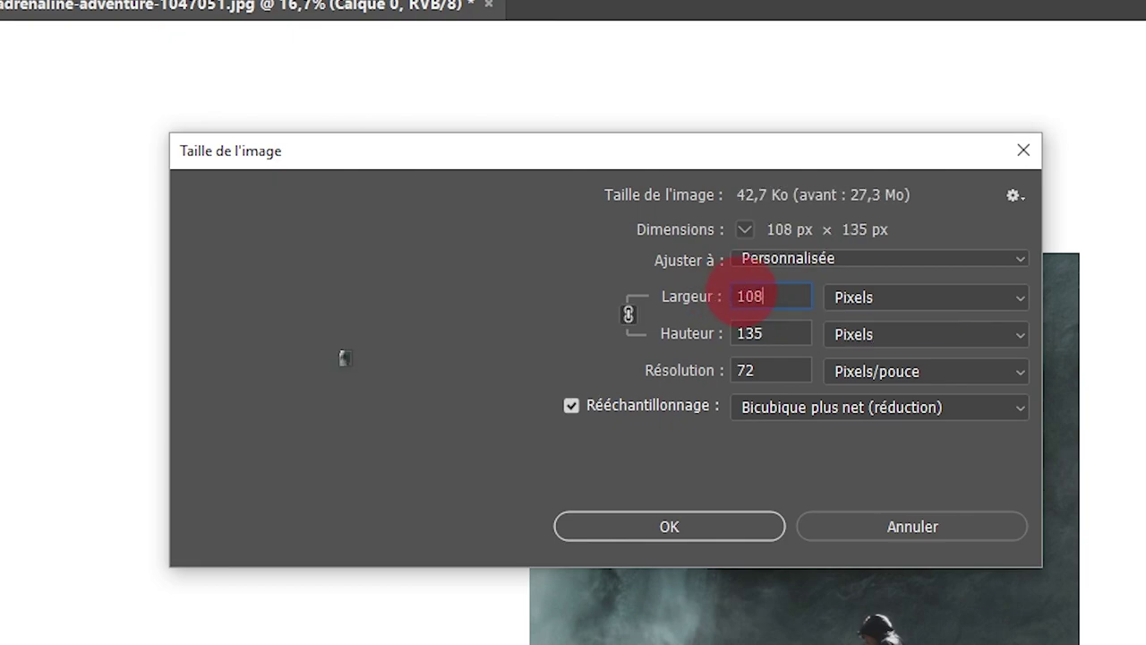
pyautogui.write('0')
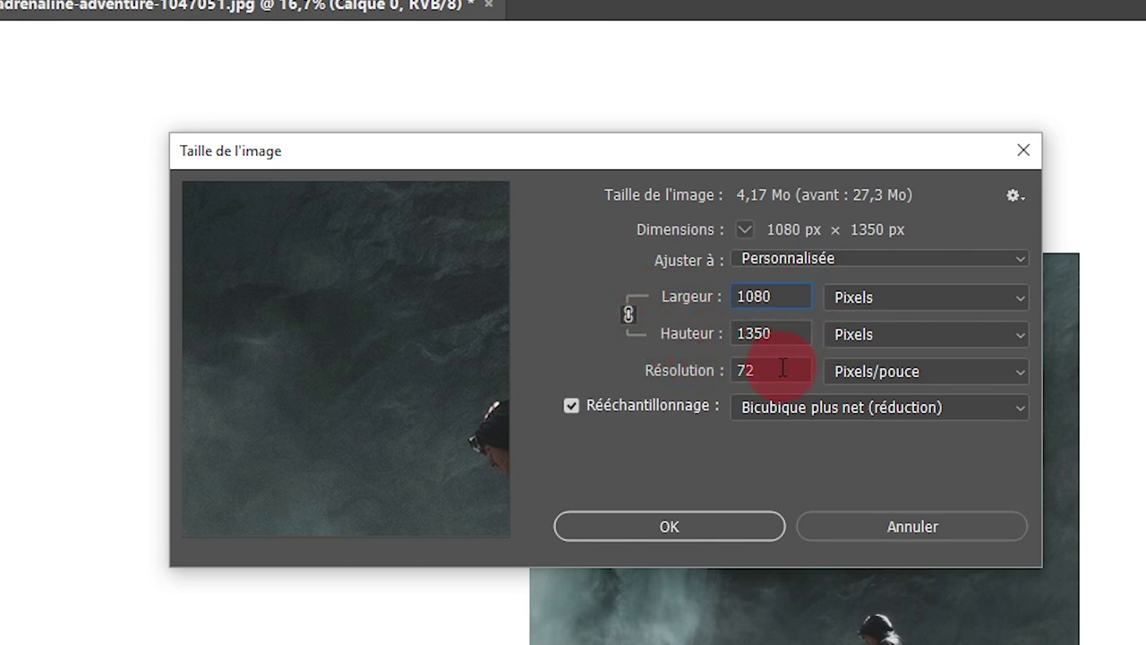
pyautogui.click(777, 339)
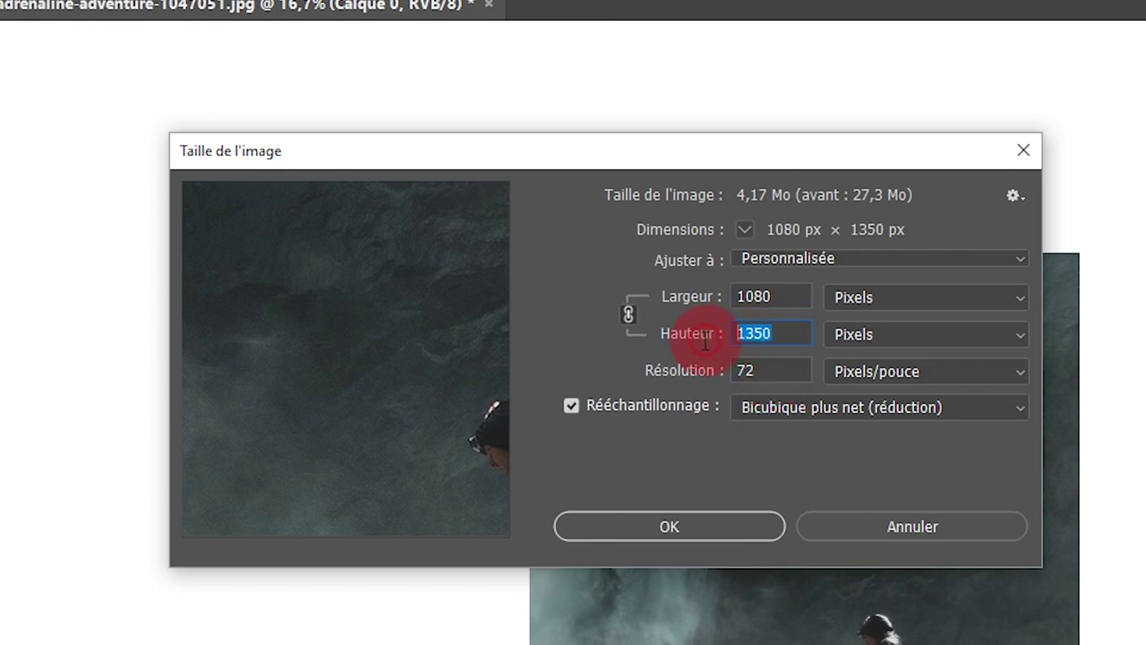
pyautogui.click(793, 340)
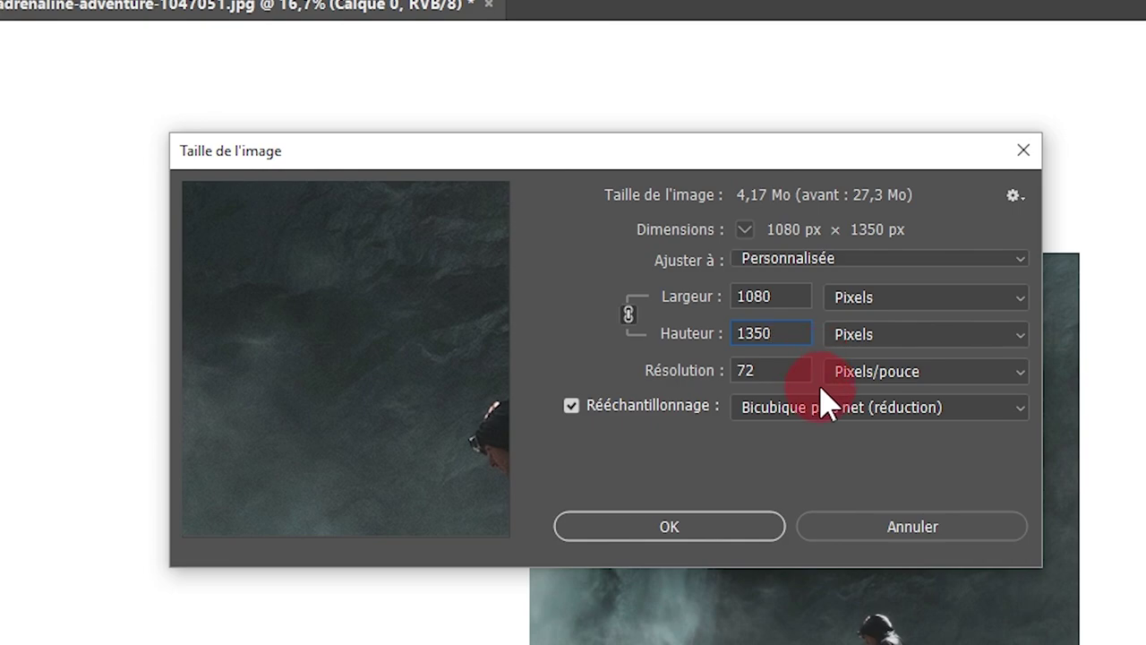
pyautogui.click(694, 369)
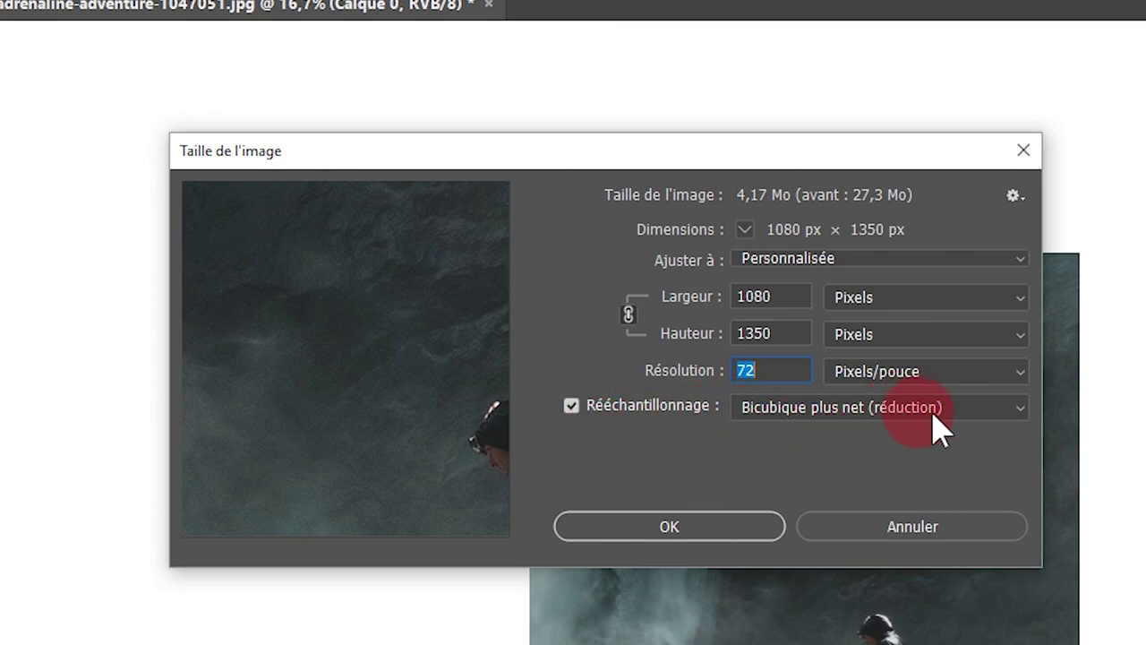
pyautogui.click(1003, 410)
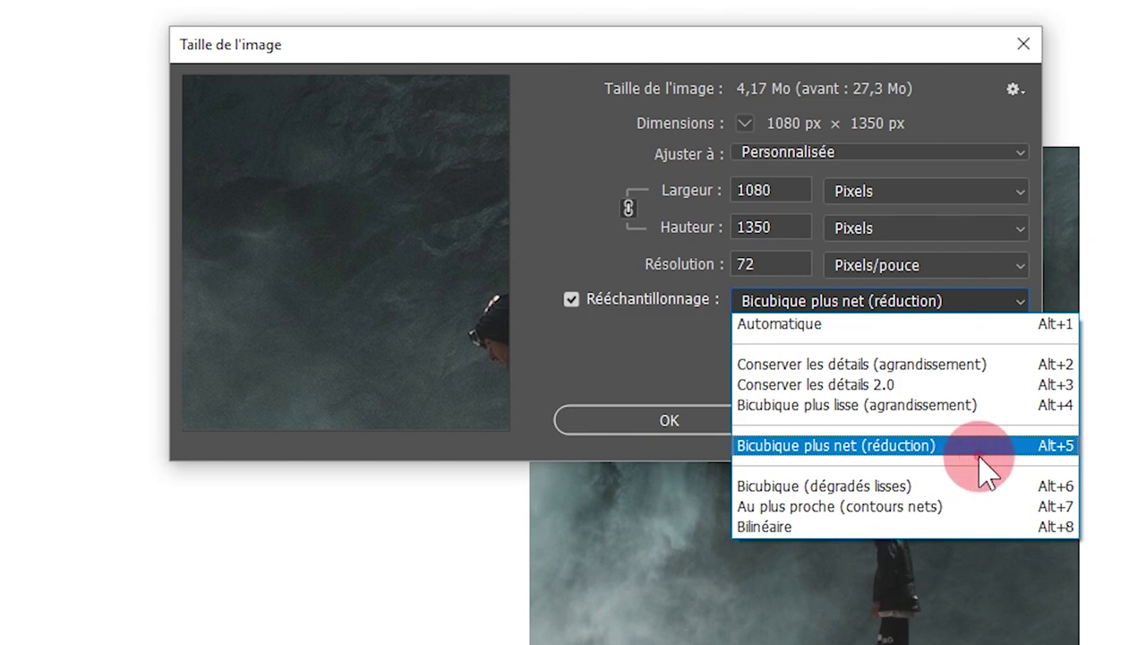
pyautogui.click(979, 456)
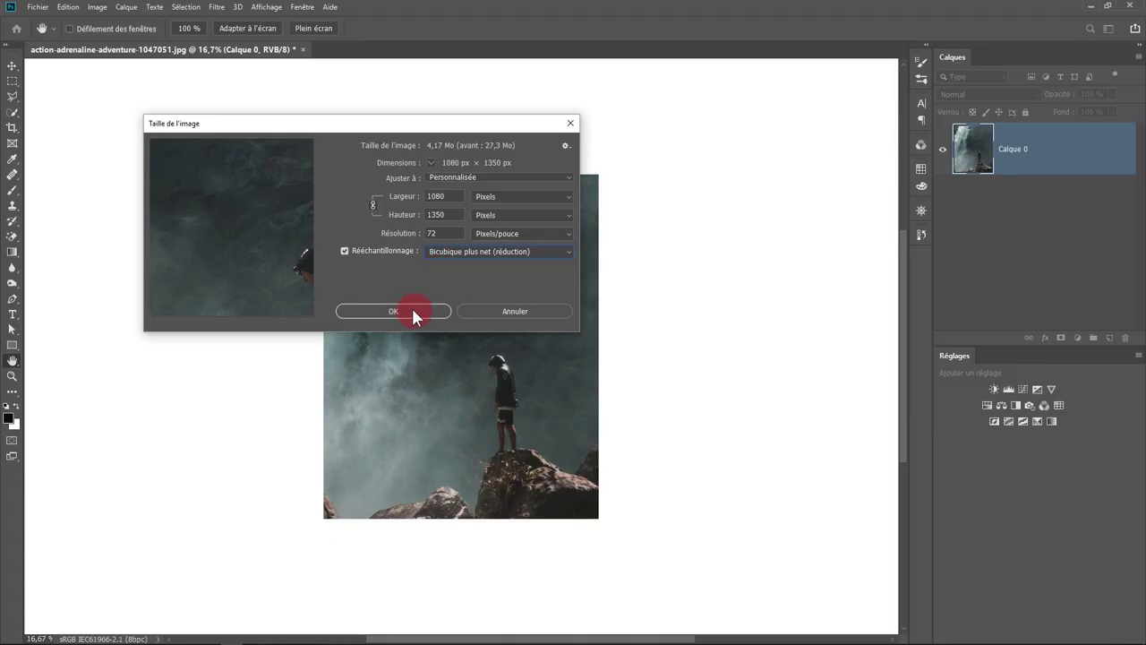
# - Apply the 1080 × 1350 px image size and show Profil du document in the status bar
pyautogui.click(407, 312)
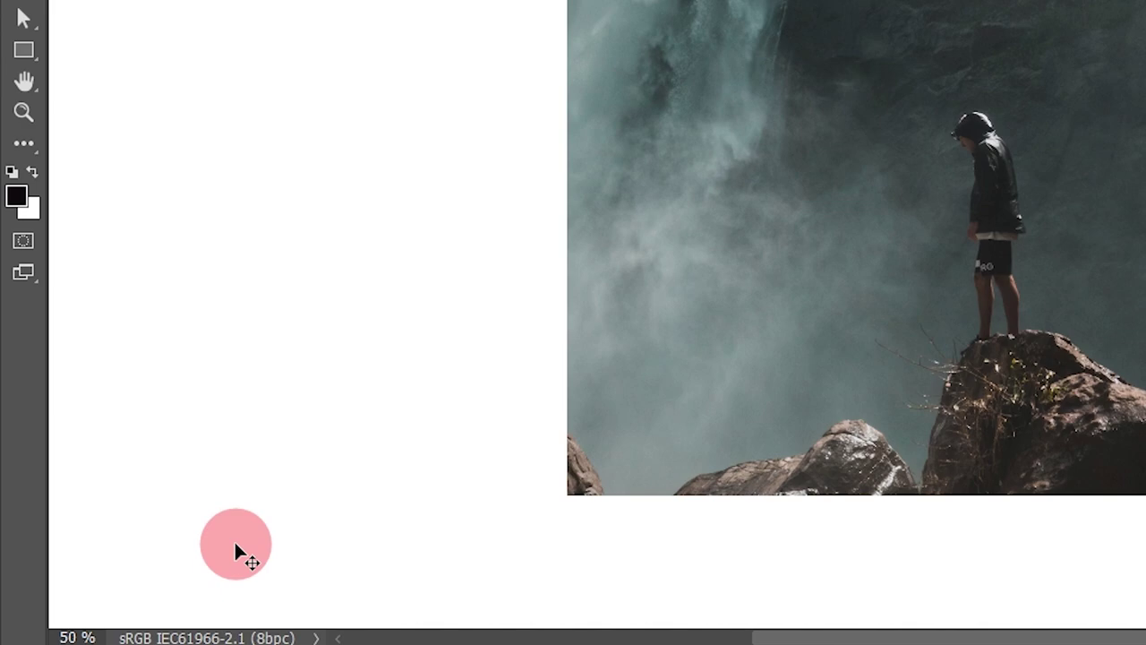
pyautogui.click(719, 123)
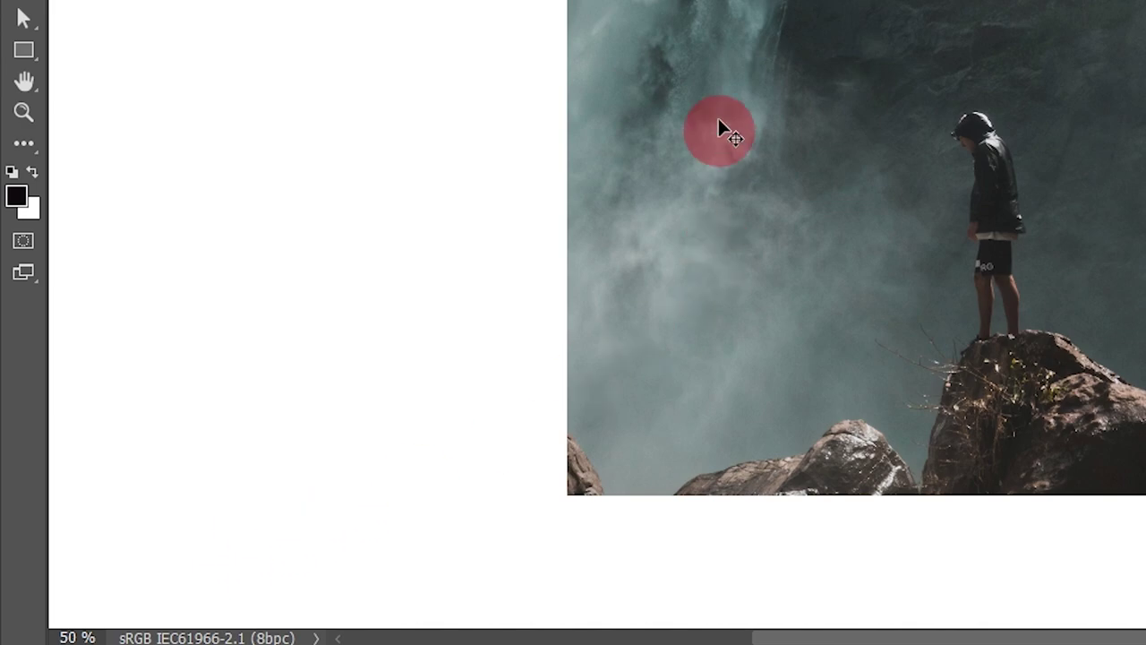
pyautogui.moveTo(855, 36); pyautogui.dragTo(409, 225)
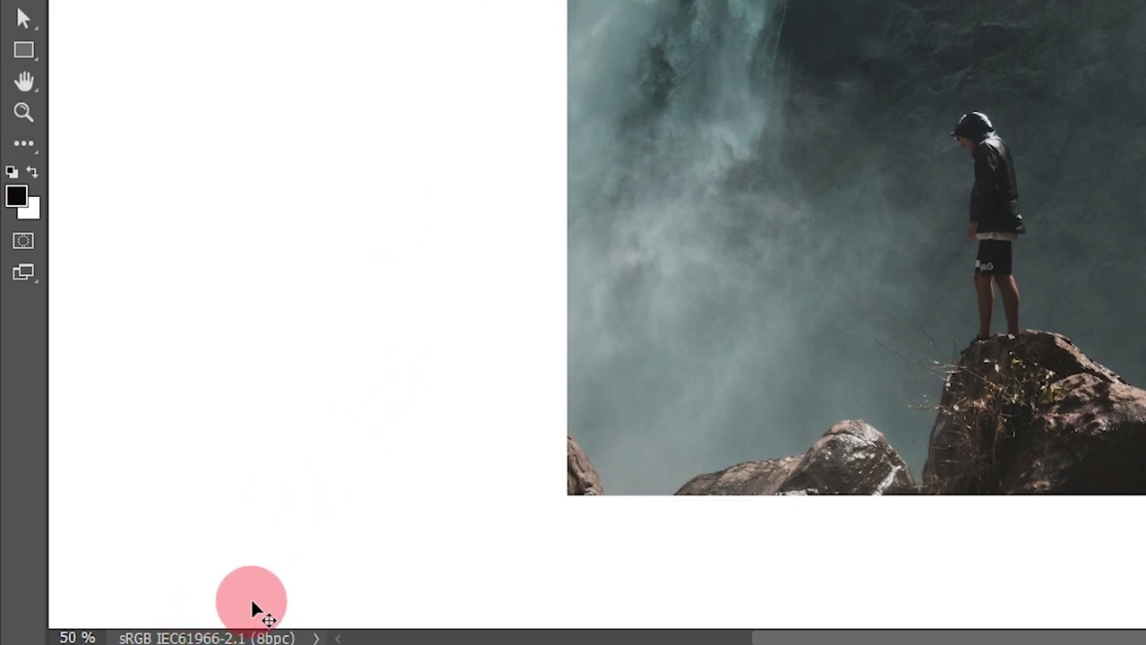
pyautogui.click(316, 636)
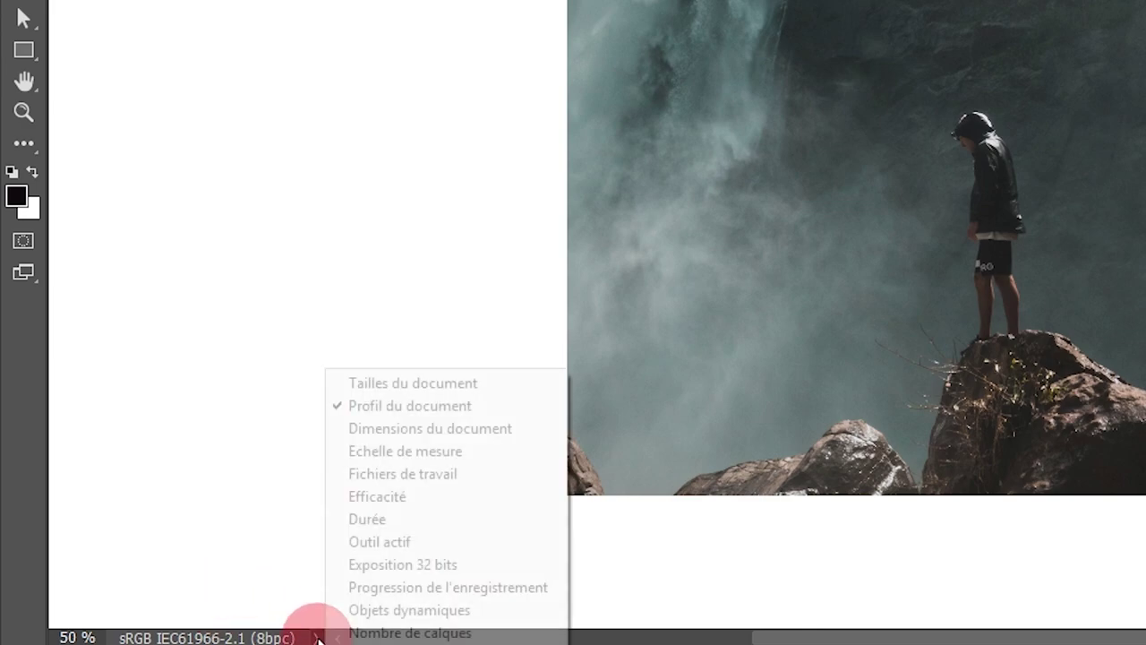
pyautogui.click(445, 411)
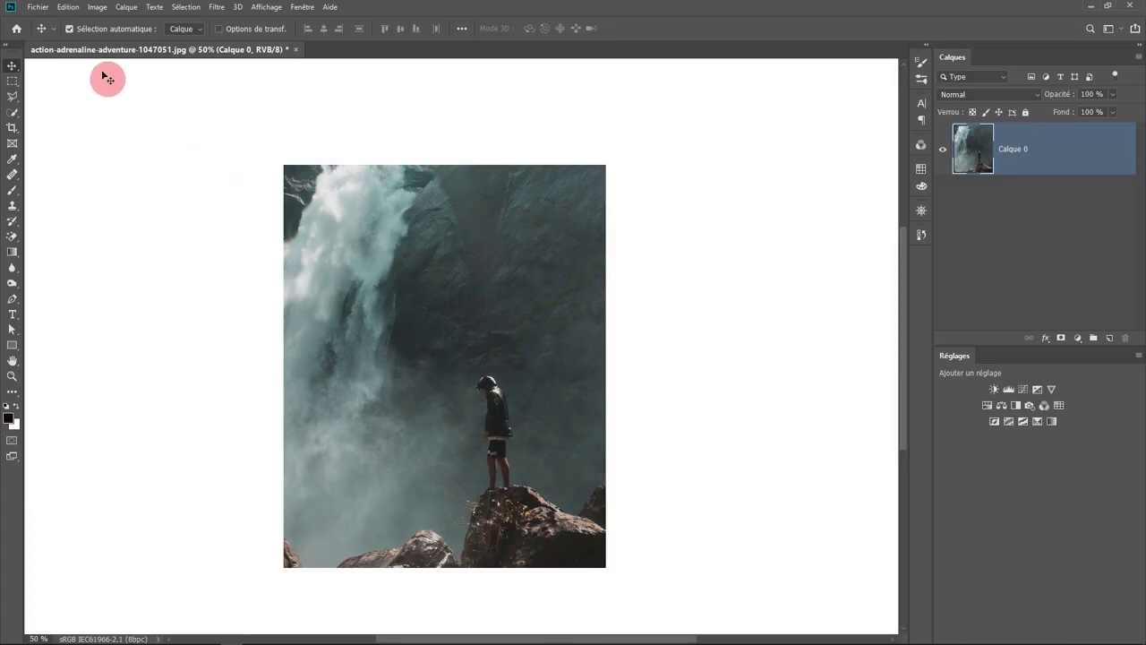
# - Bring up Export As for the image and keep JPG as the export format
pyautogui.click(37, 7)
pyautogui.moveTo(54, 170)
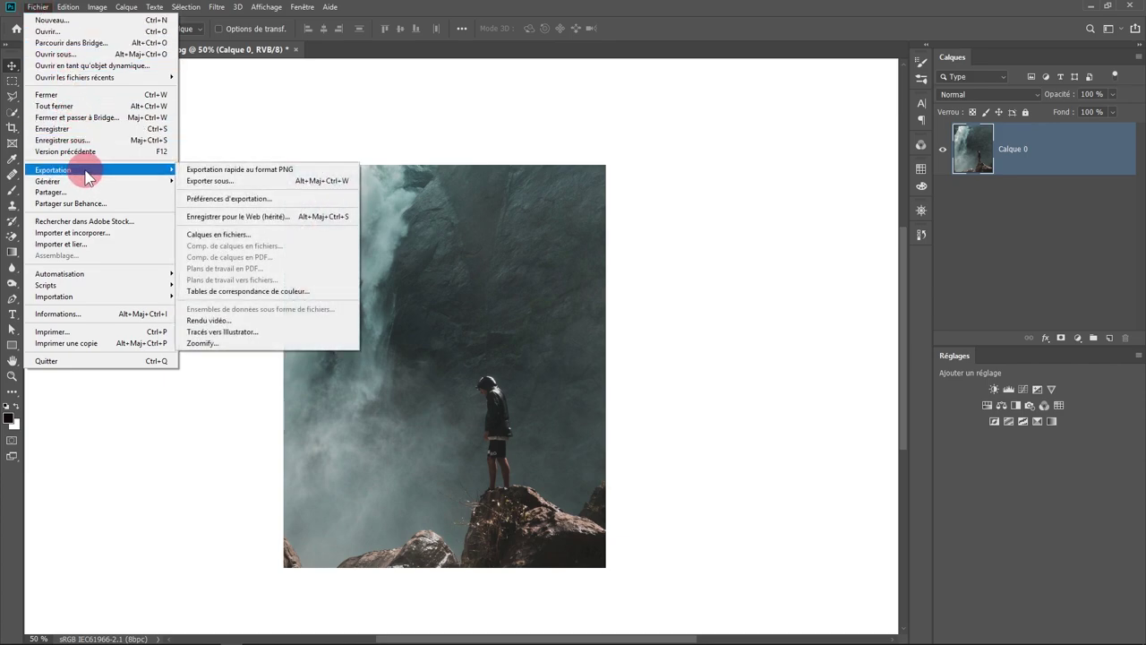
pyautogui.click(232, 182)
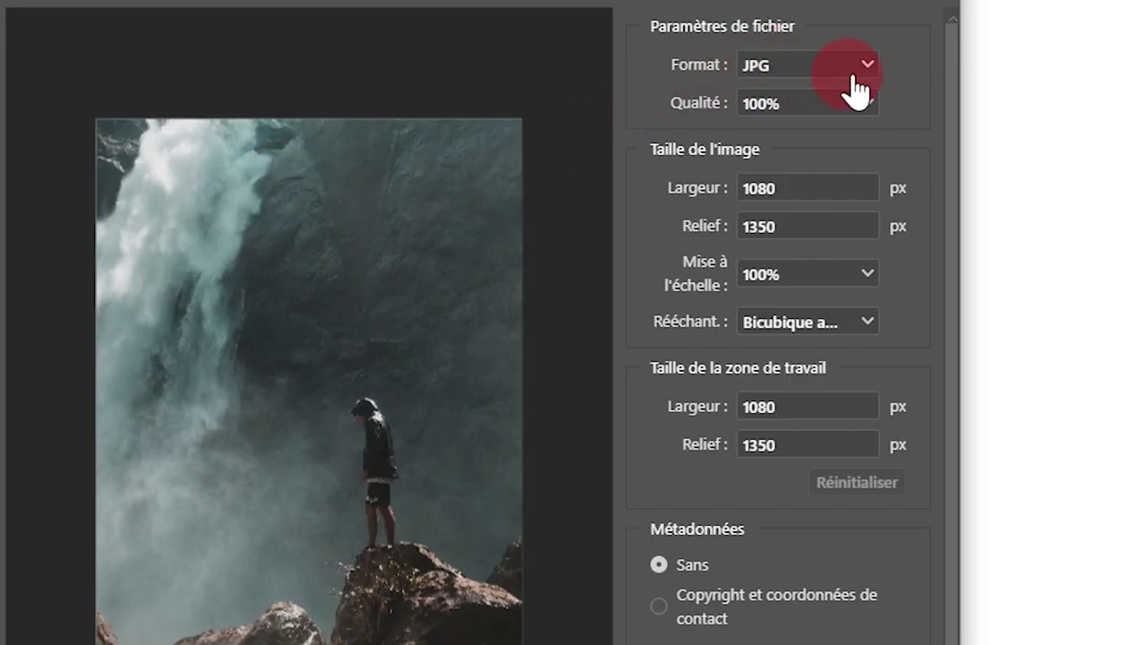
pyautogui.click(867, 73)
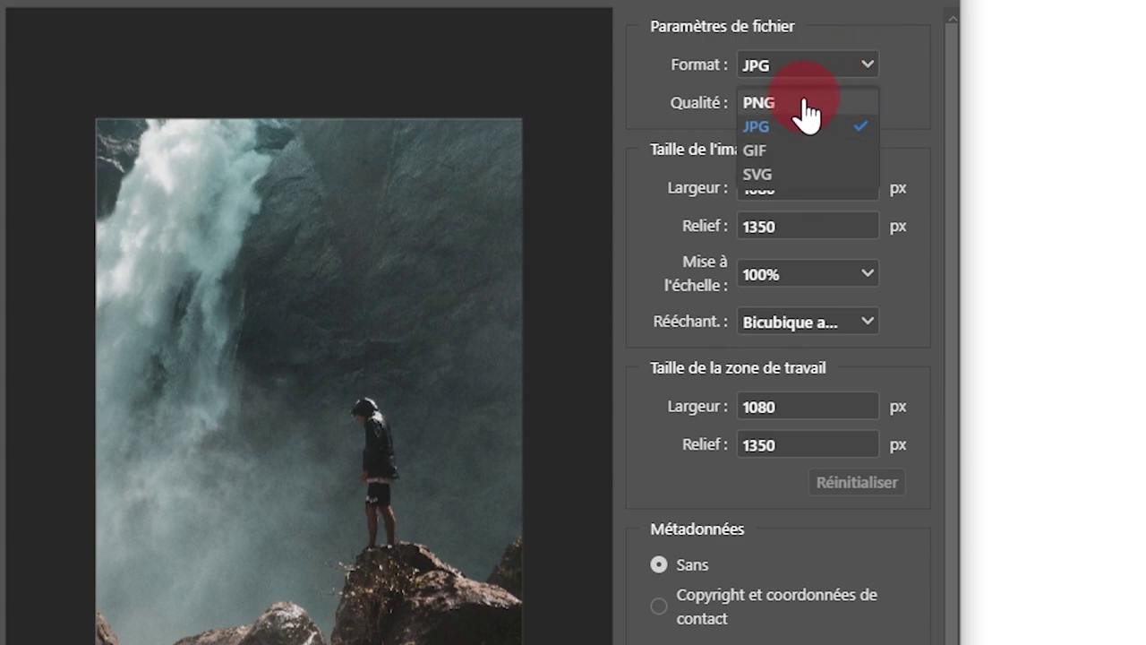
pyautogui.click(794, 72)
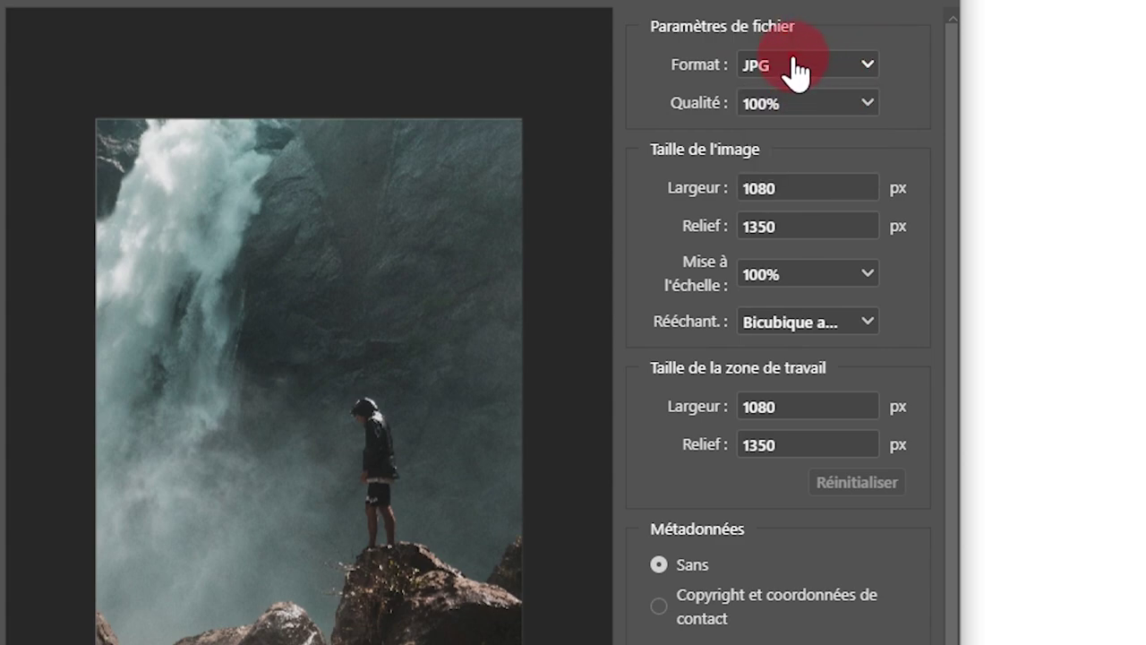
pyautogui.click(865, 65)
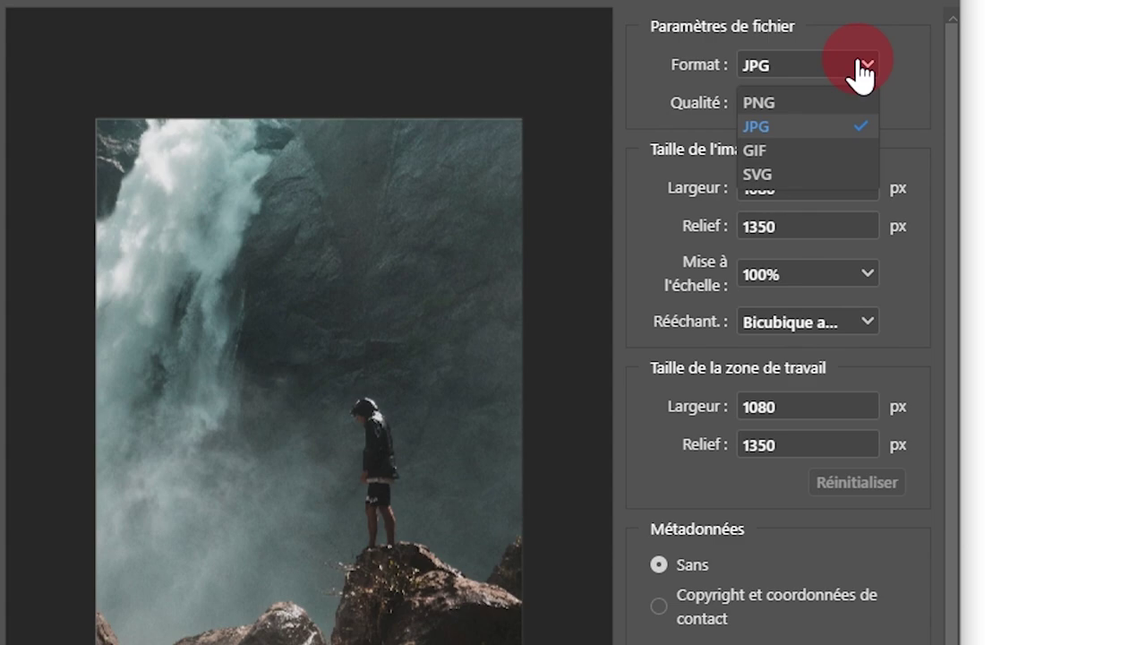
pyautogui.click(842, 25)
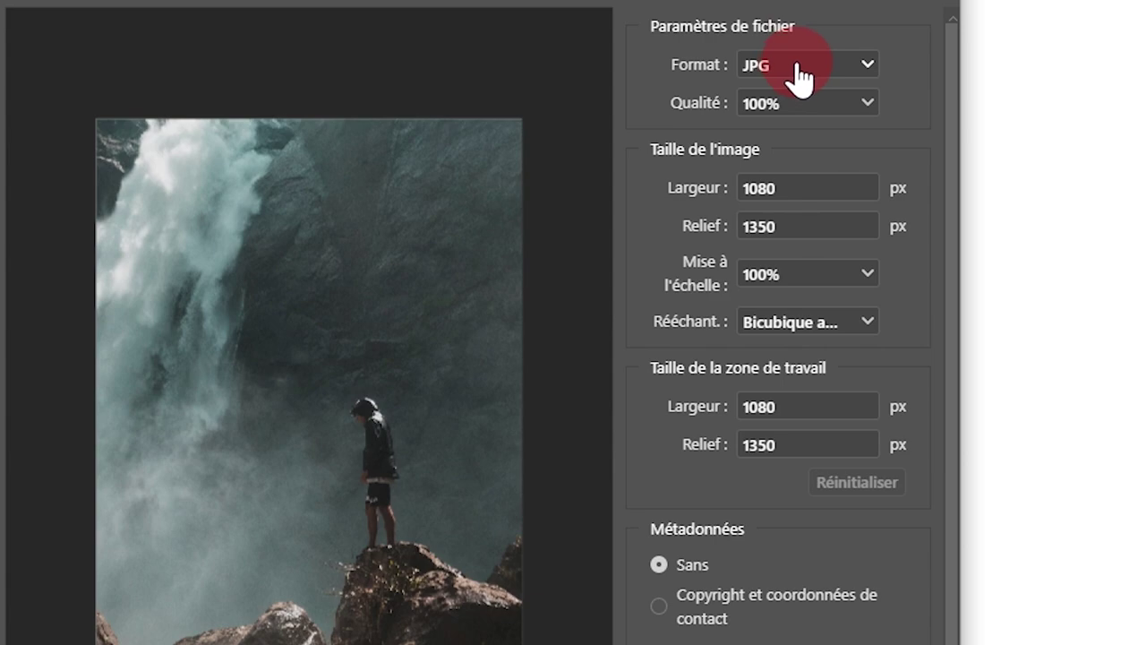
# - Keep JPG quality at 100% and continue with Tout exporter to the save window
pyautogui.click(867, 105)
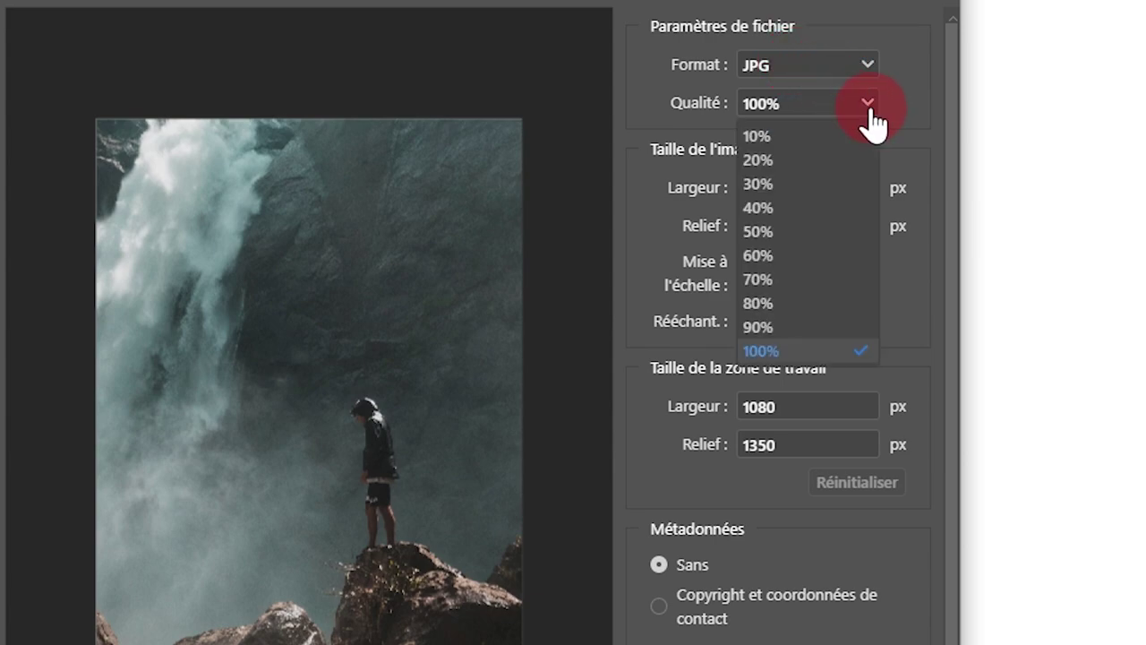
pyautogui.click(814, 359)
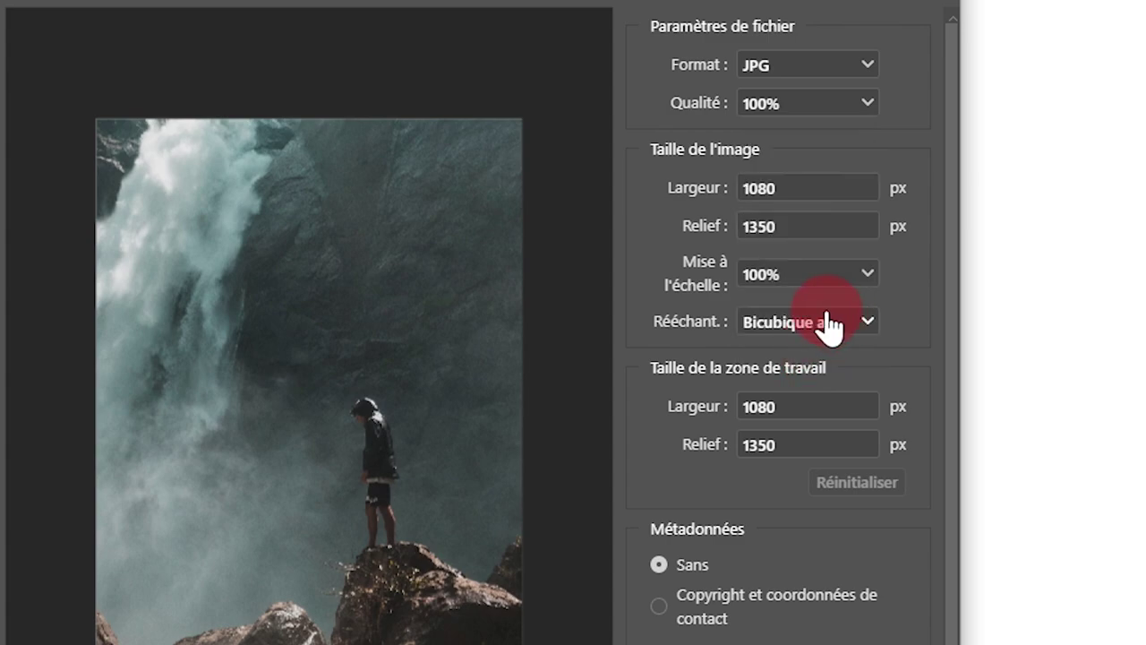
pyautogui.scroll(-1, 698, 637)
pyautogui.scroll(-2, 699, 637)
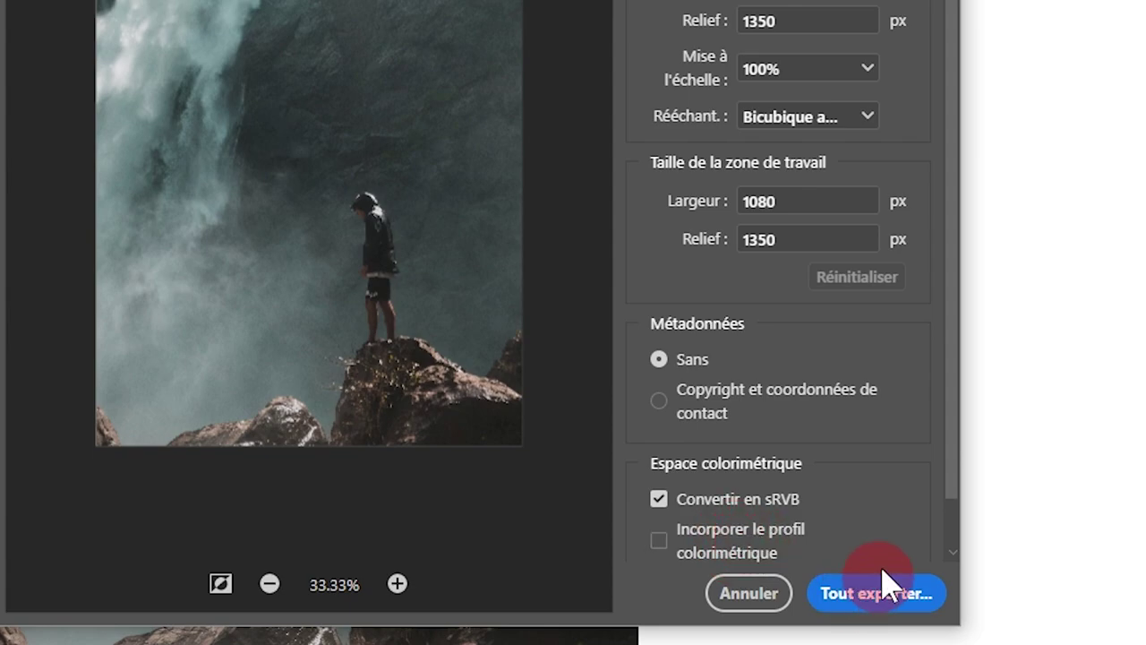
pyautogui.click(875, 598)
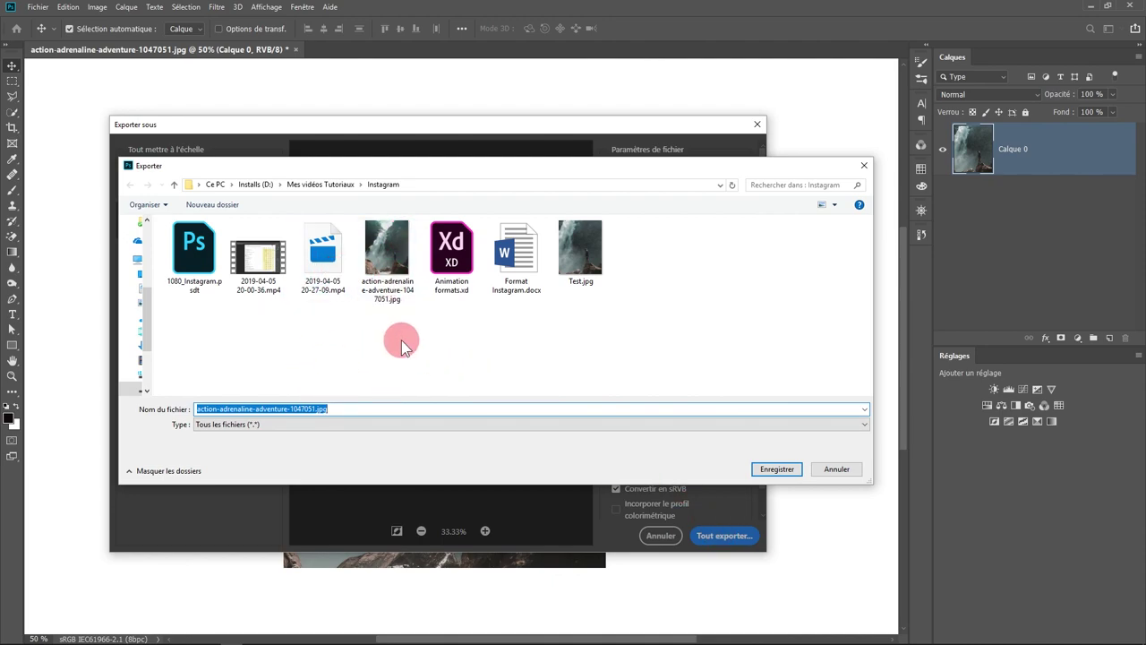
# - Save the exported JPG with Enregistrer, closing the export windows
pyautogui.click(836, 468)
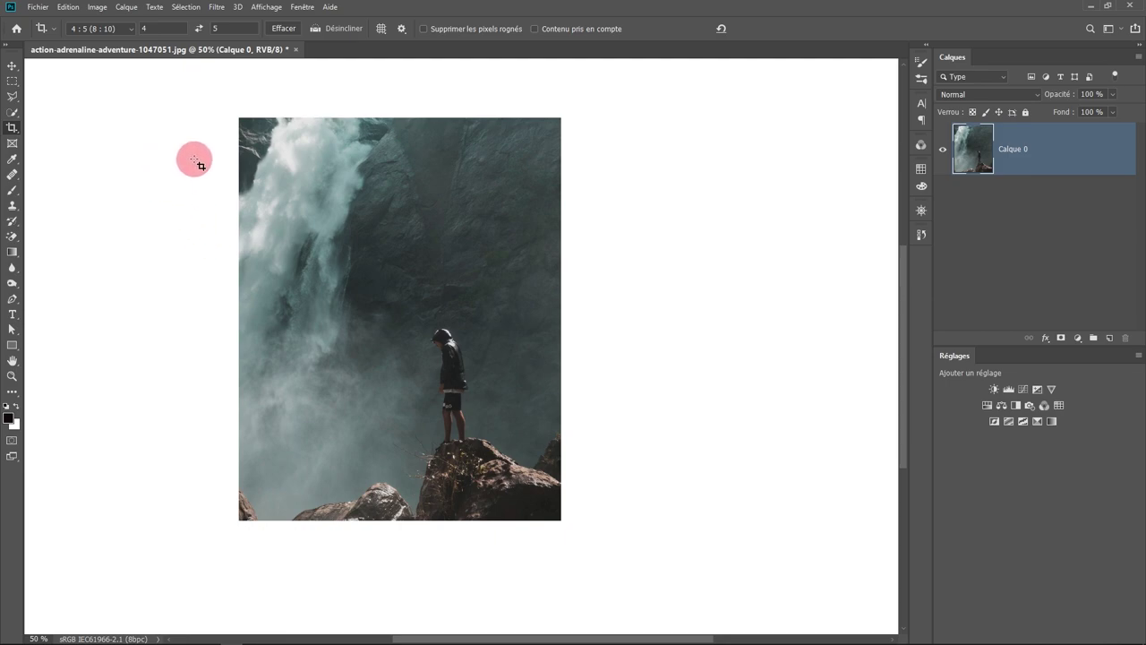
# - Set the crop ratio fields to 1,91 : 1
pyautogui.click(167, 29)
pyautogui.moveTo(166, 29); pyautogui.dragTo(103, 34)
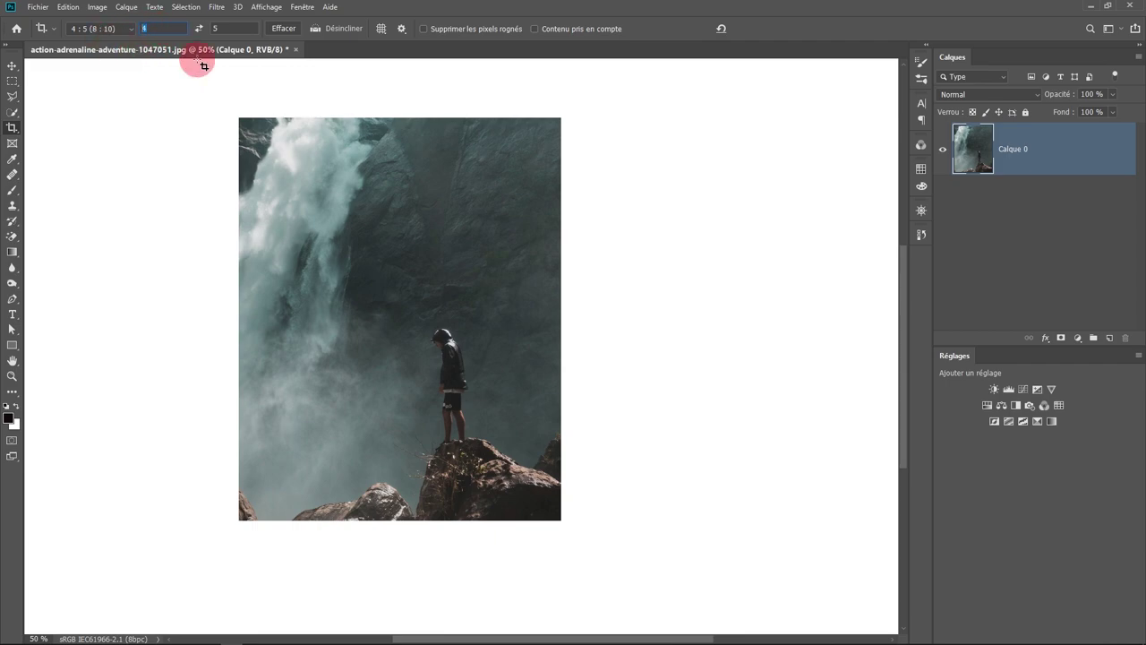
pyautogui.write('1,91')
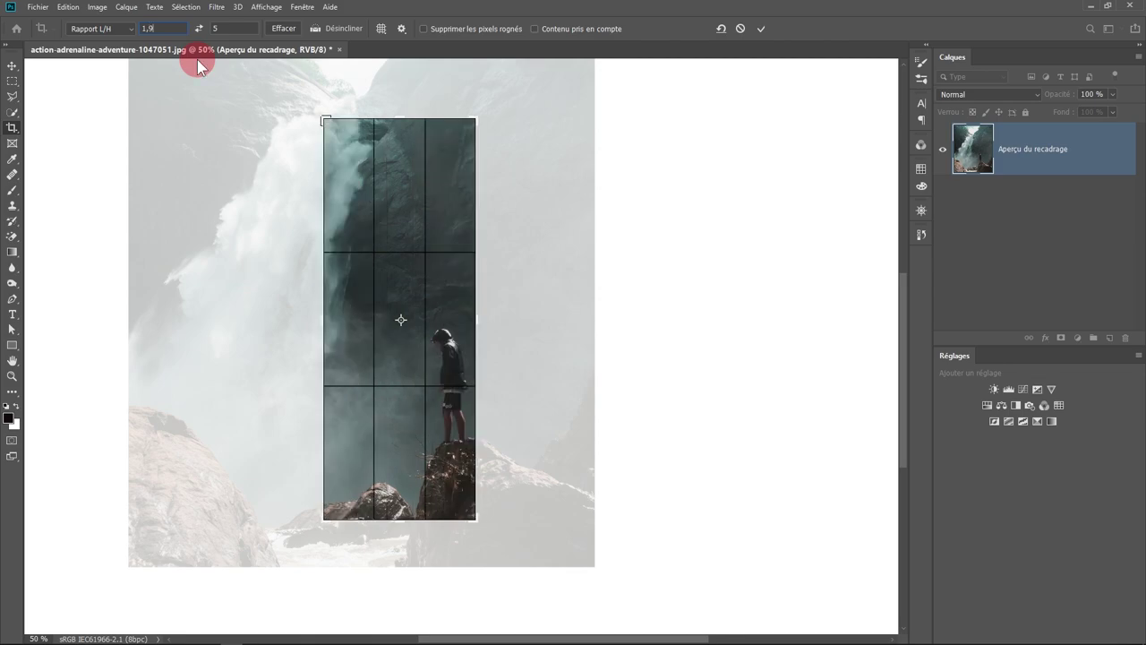
pyautogui.doubleClick(236, 29)
pyautogui.write('1')
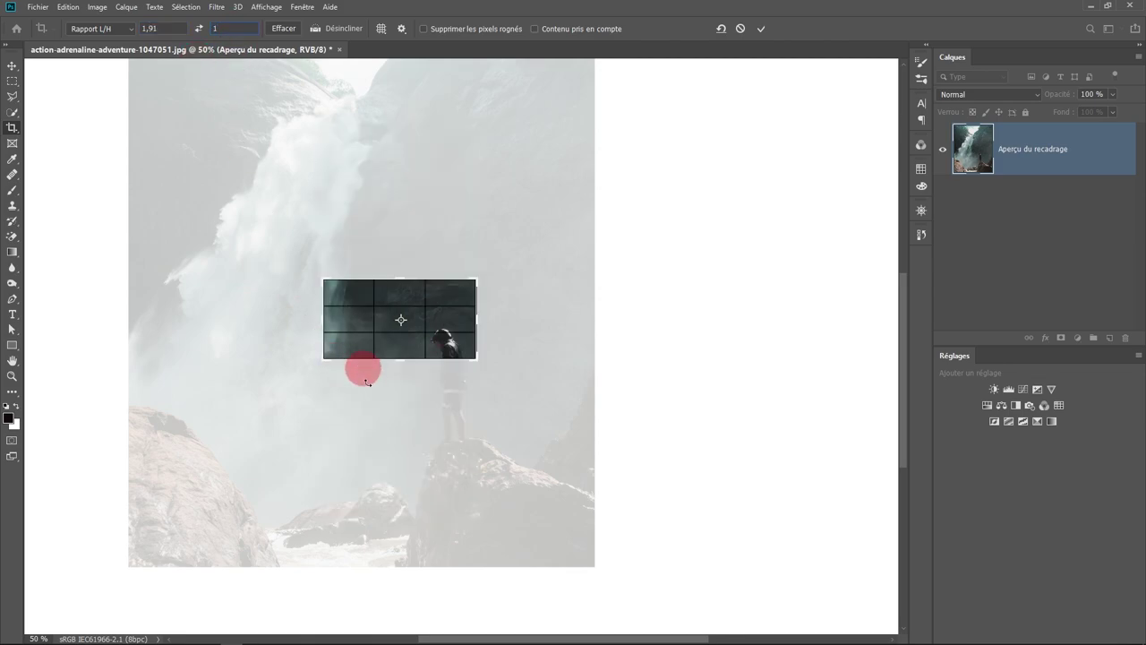
# - Enlarge the landscape crop frame and position the photo so the waterfall and hiker fit
pyautogui.click(324, 284)
pyautogui.moveTo(324, 284); pyautogui.dragTo(269, 230)
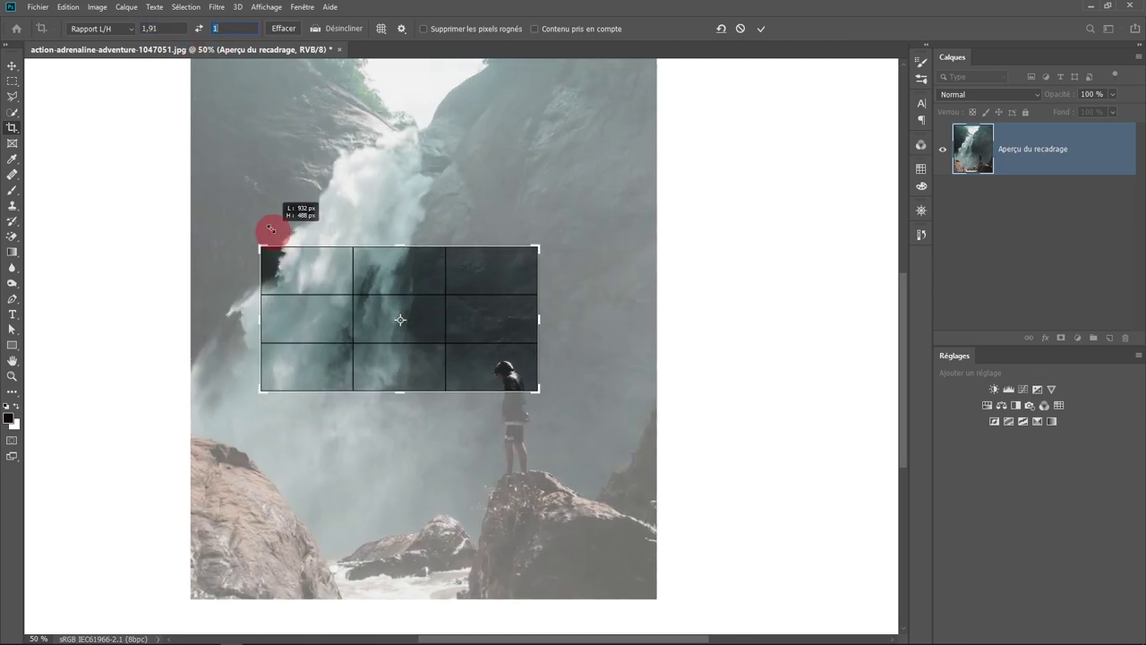
pyautogui.moveTo(557, 402); pyautogui.dragTo(607, 456)
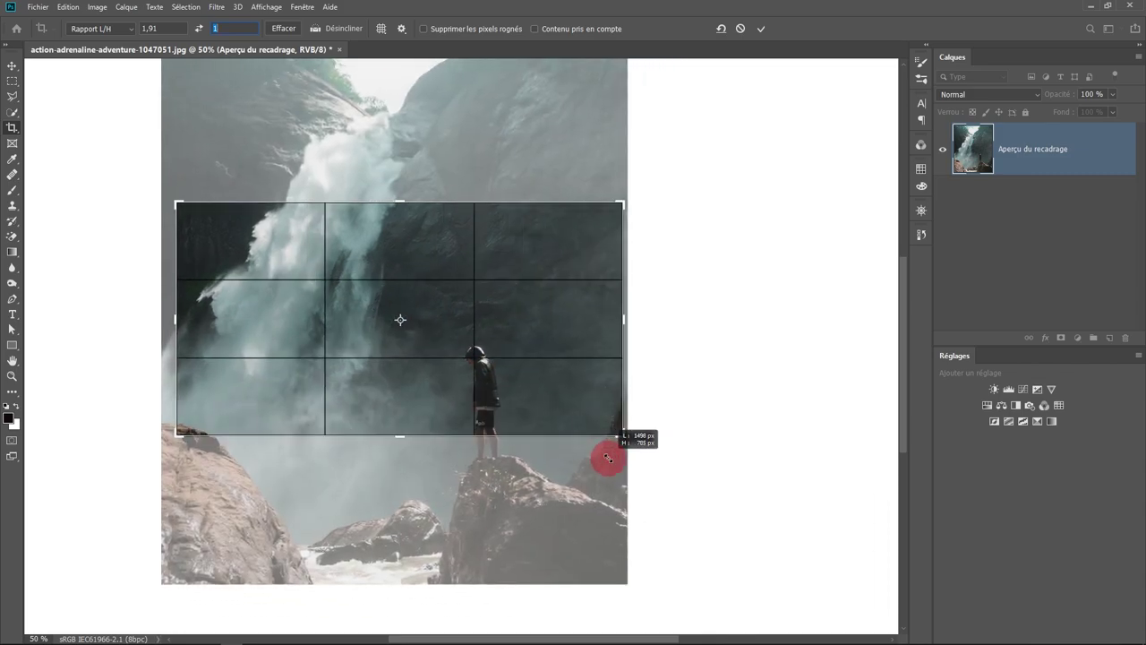
pyautogui.moveTo(544, 358); pyautogui.dragTo(530, 283)
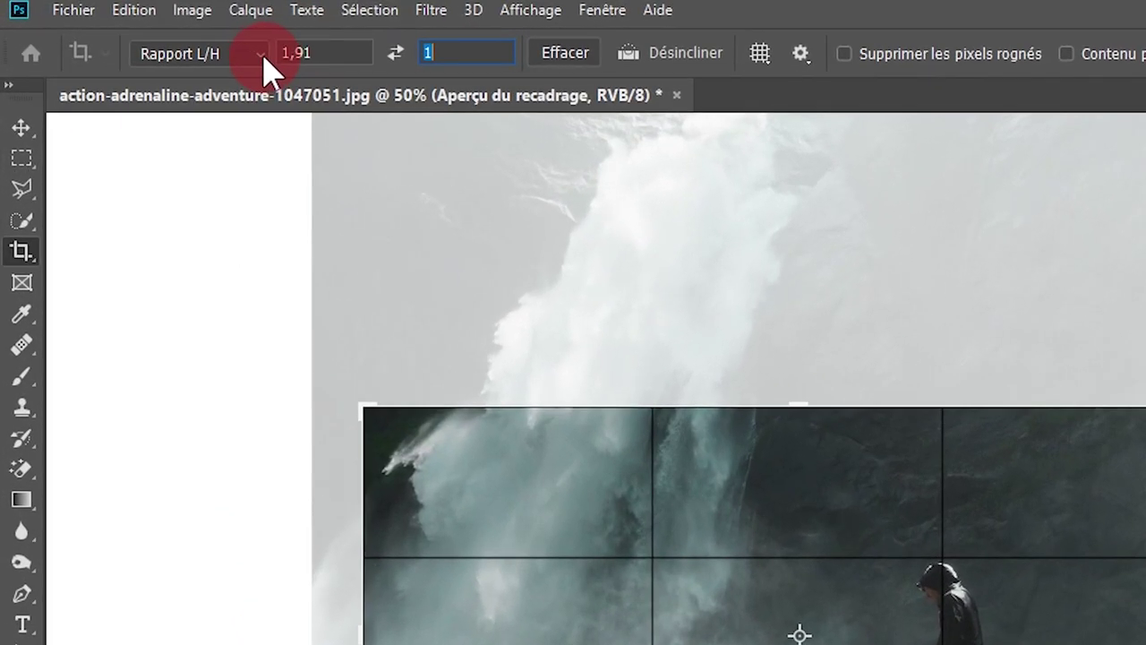
# - Save the 1,91 : 1 ratio as crop preset '1,91 : 1 (Paysage INSTAGRAM)' and verify it in the list
pyautogui.click(338, 53)
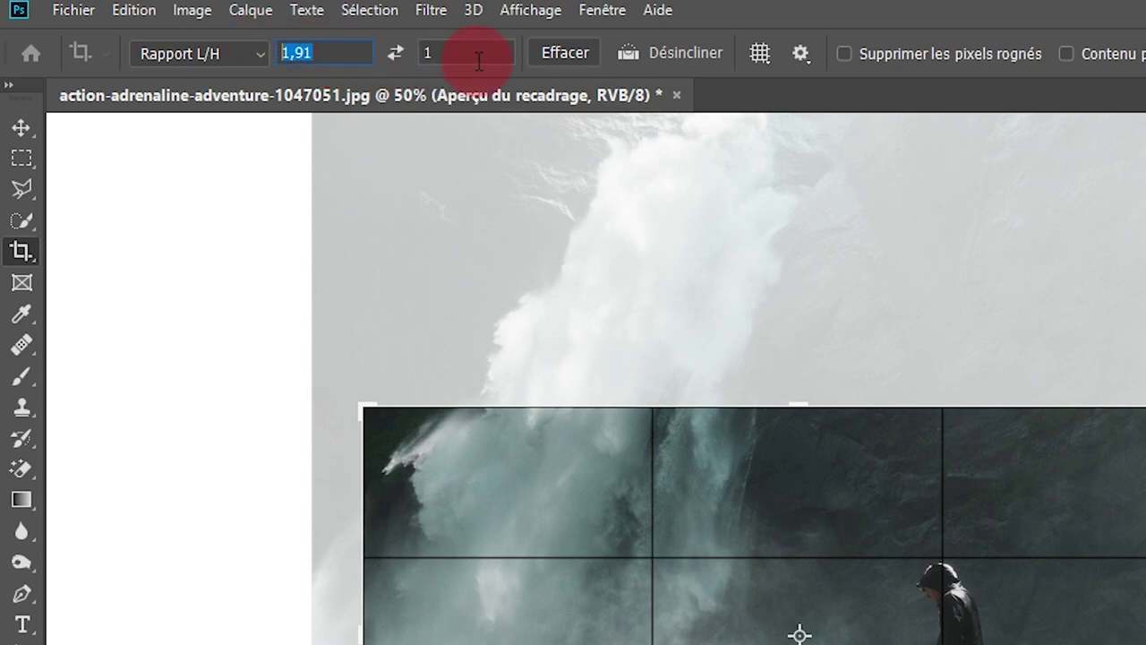
pyautogui.click(470, 53)
pyautogui.click(260, 54)
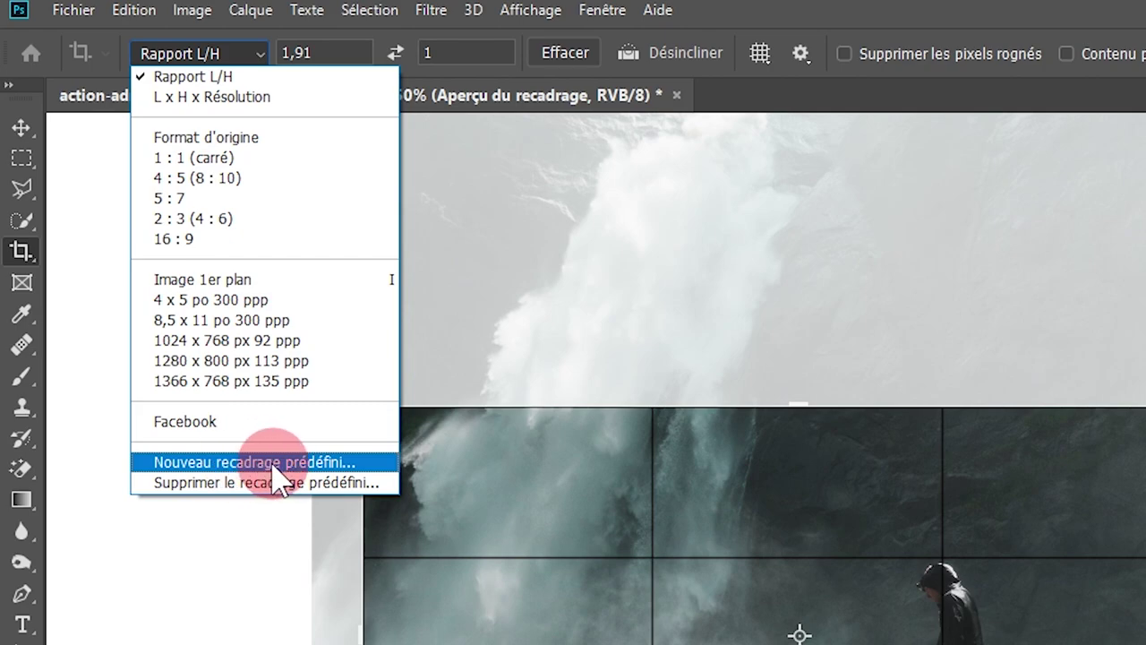
pyautogui.click(268, 464)
pyautogui.click(782, 415)
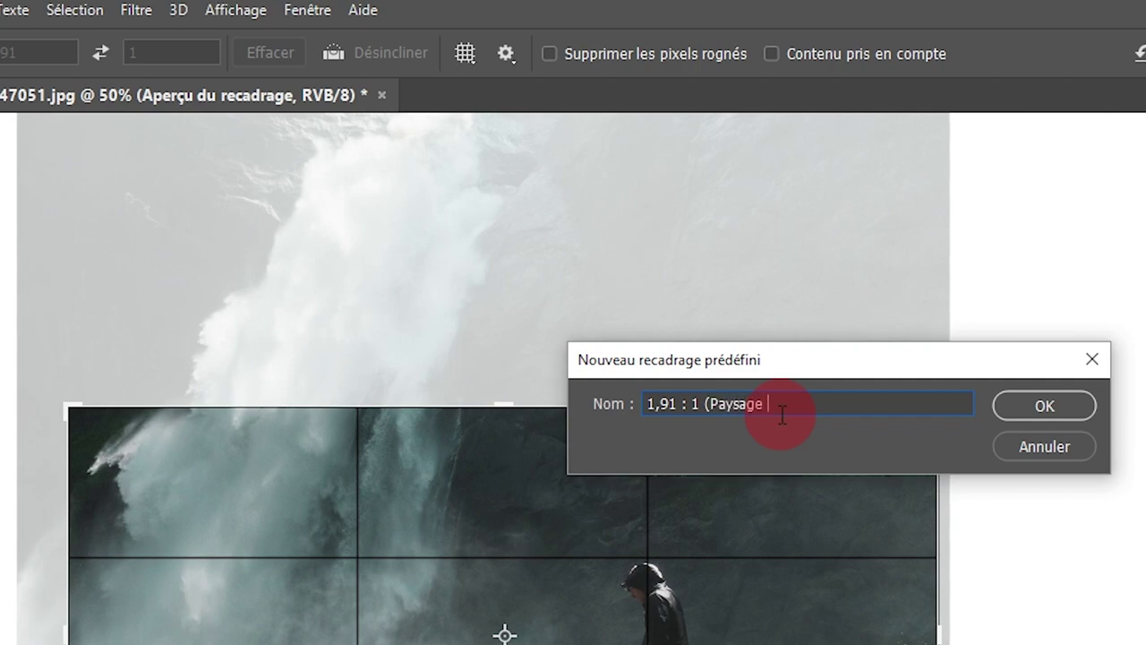
pyautogui.write('INSTAGRAM)')
pyautogui.click(1044, 408)
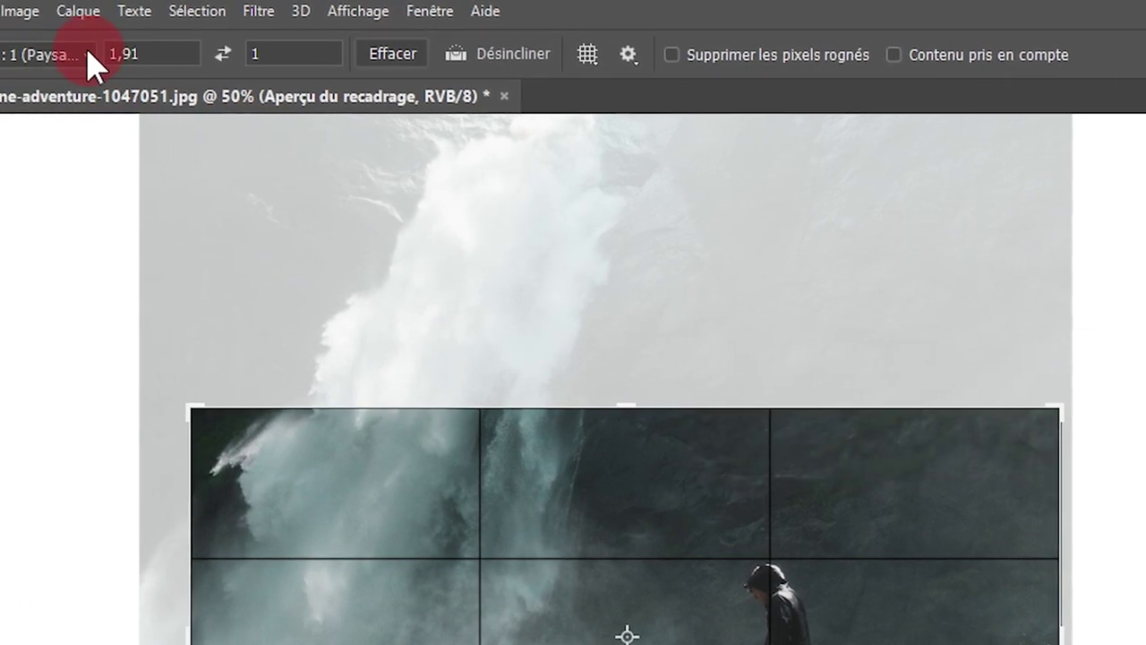
pyautogui.click(90, 55)
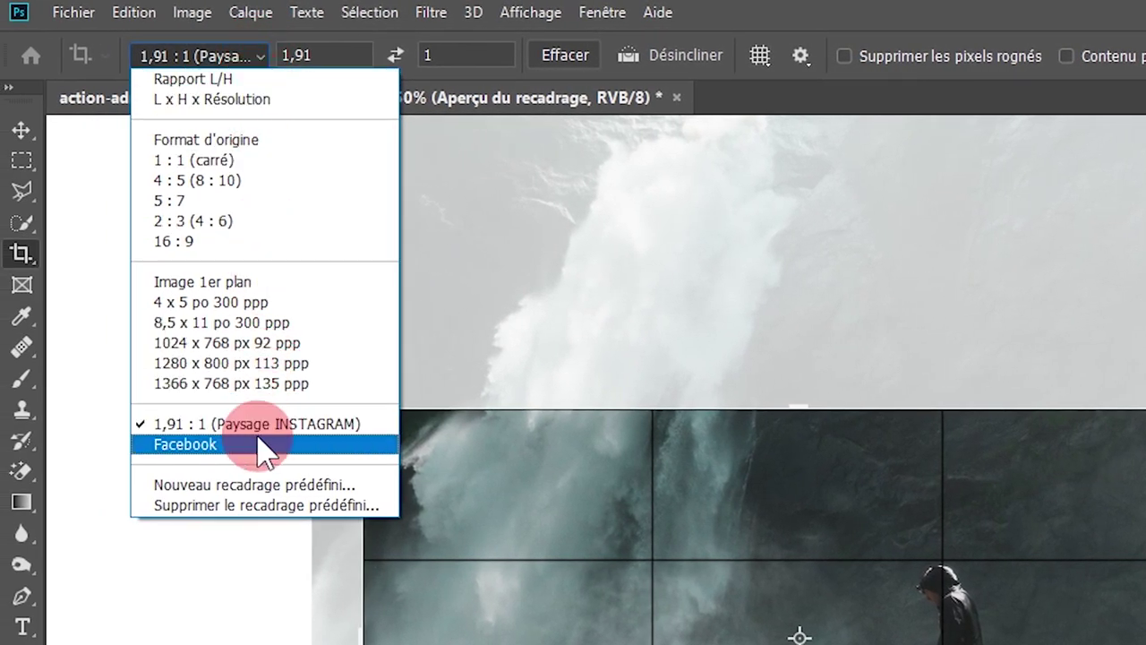
pyautogui.click(215, 280)
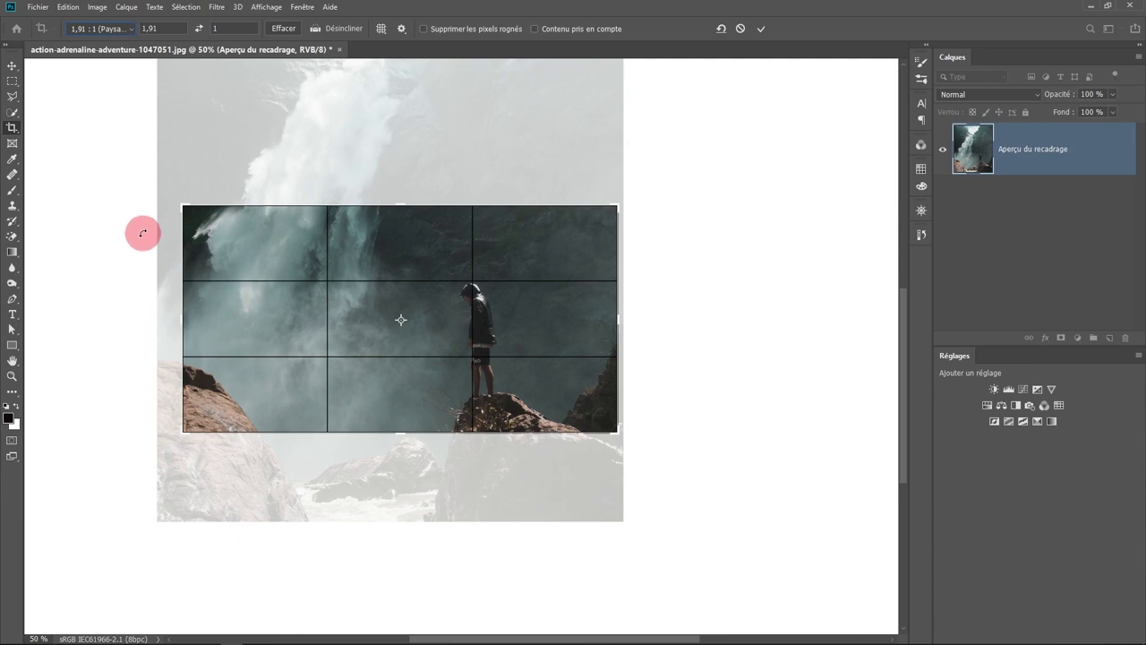
# - Try a 1 : 1 (carré) square crop and enlarge it toward the upper left
pyautogui.click(130, 28)
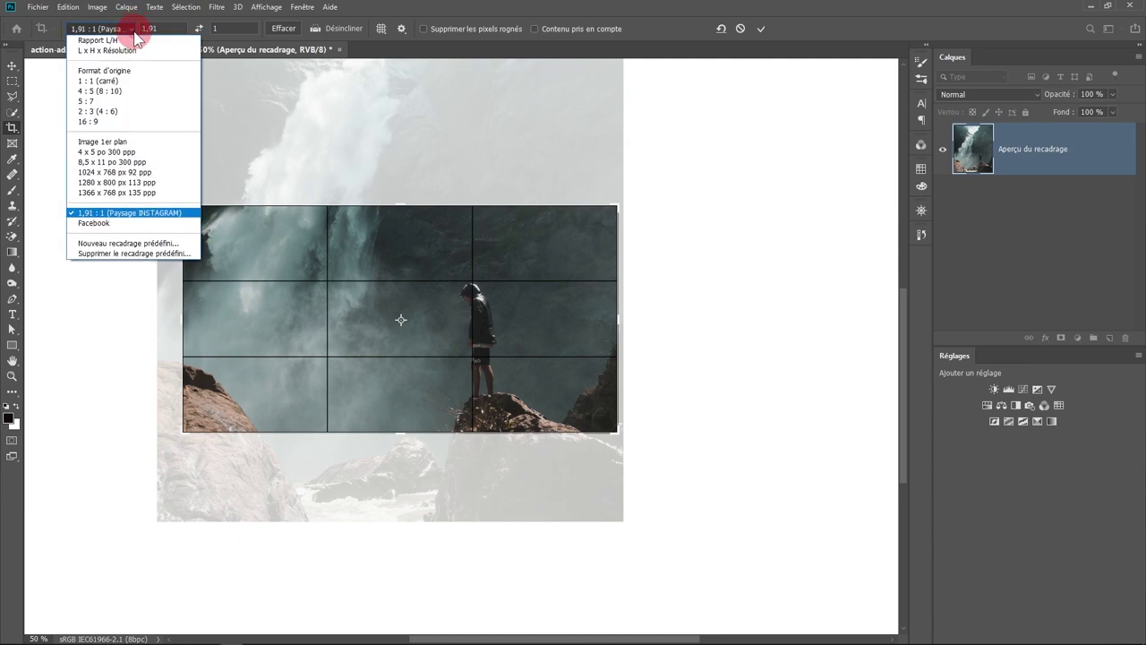
pyautogui.click(119, 81)
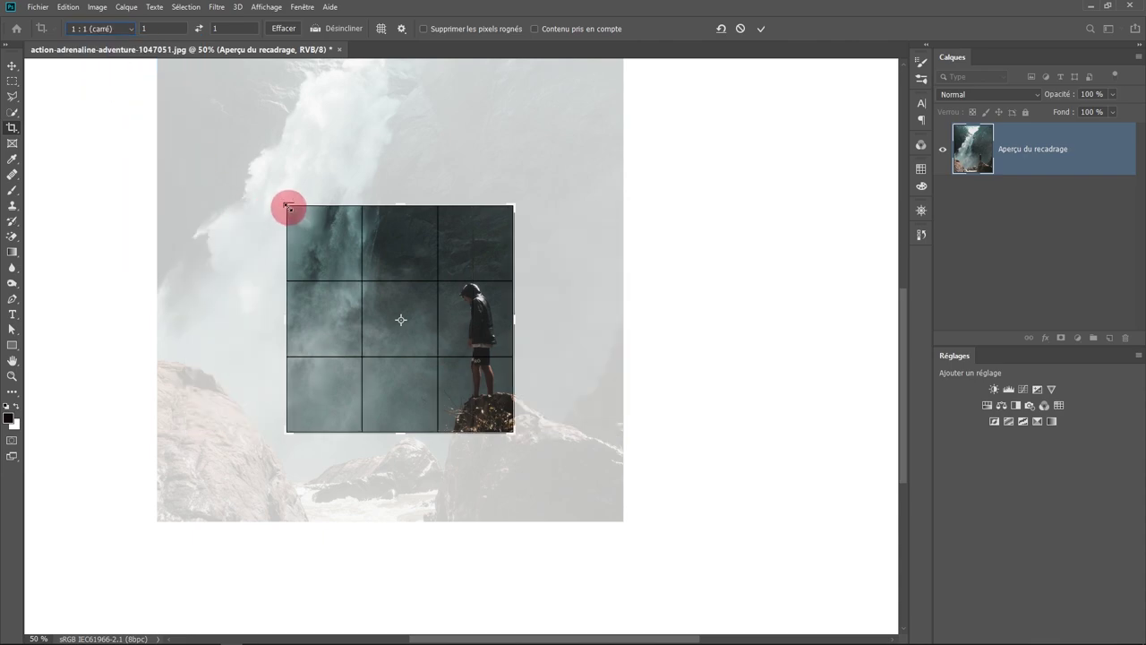
pyautogui.moveTo(288, 208); pyautogui.dragTo(256, 171)
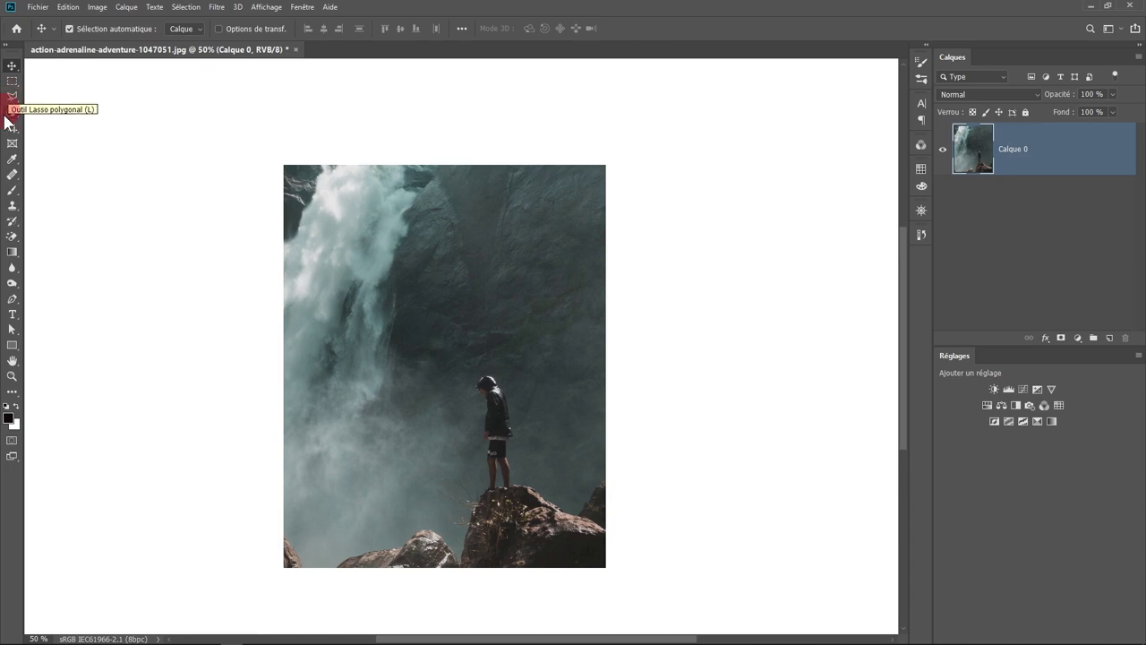
# - Set the crop to W x H x Resolution: 1080 px × 1080 px at 72 px/in
pyautogui.click(13, 128)
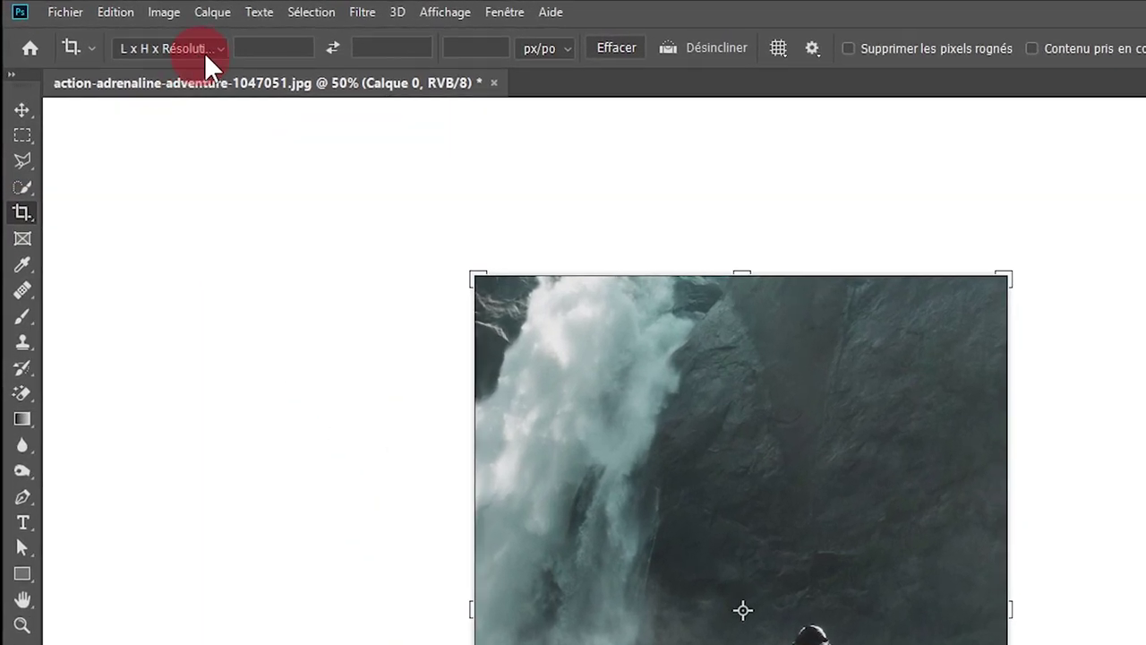
pyautogui.click(123, 28)
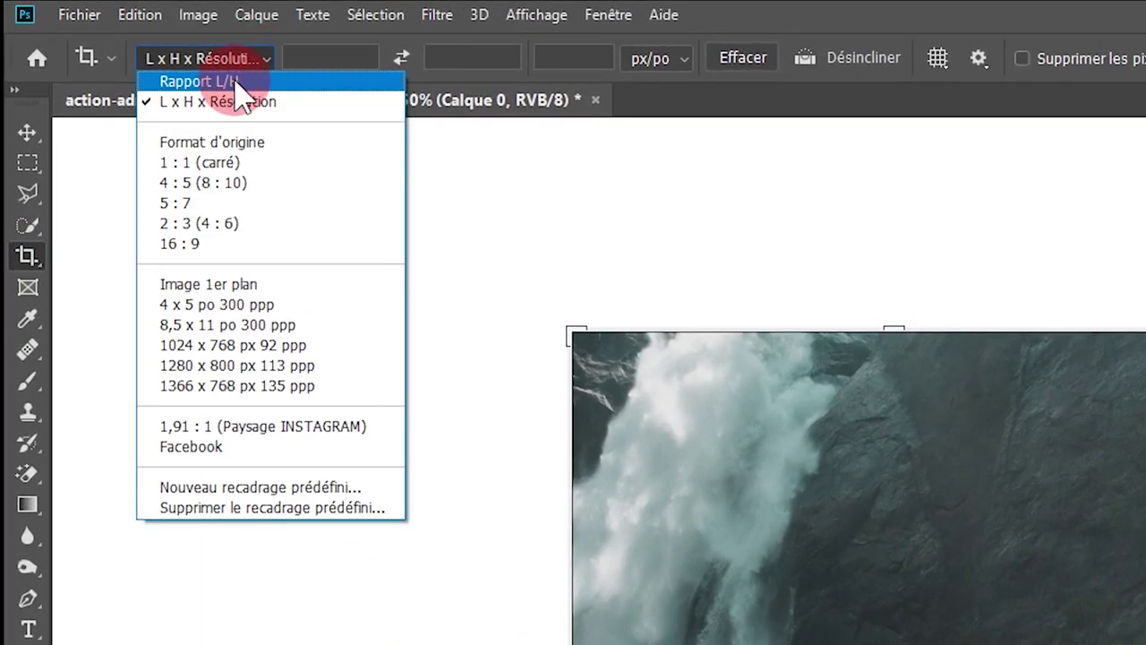
pyautogui.click(241, 61)
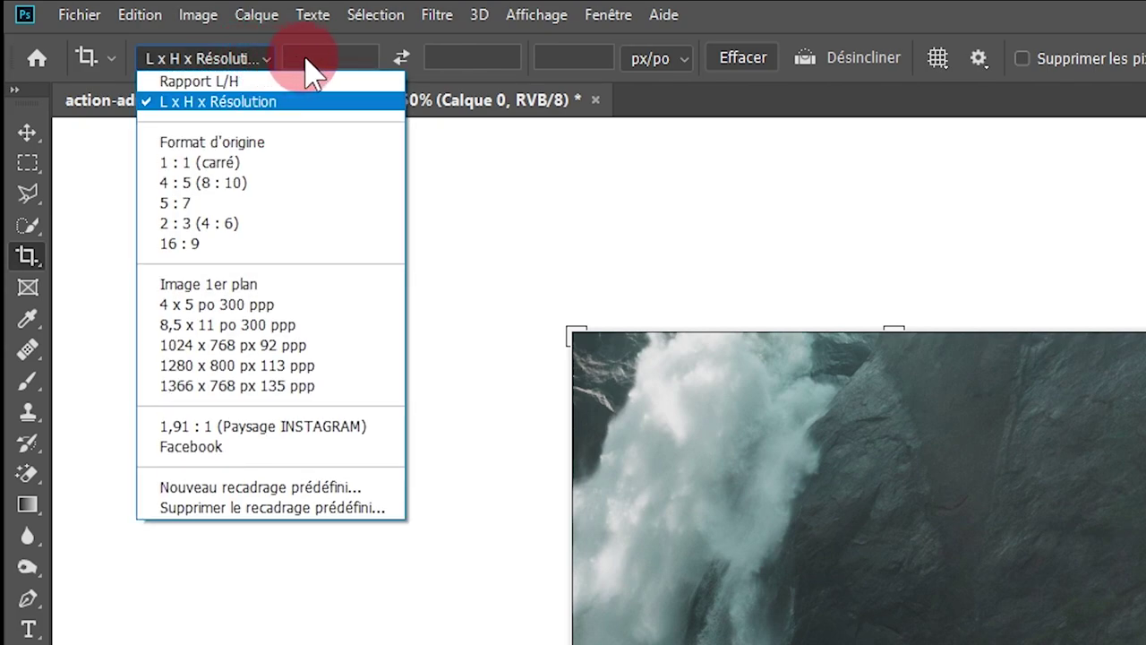
pyautogui.click(309, 58)
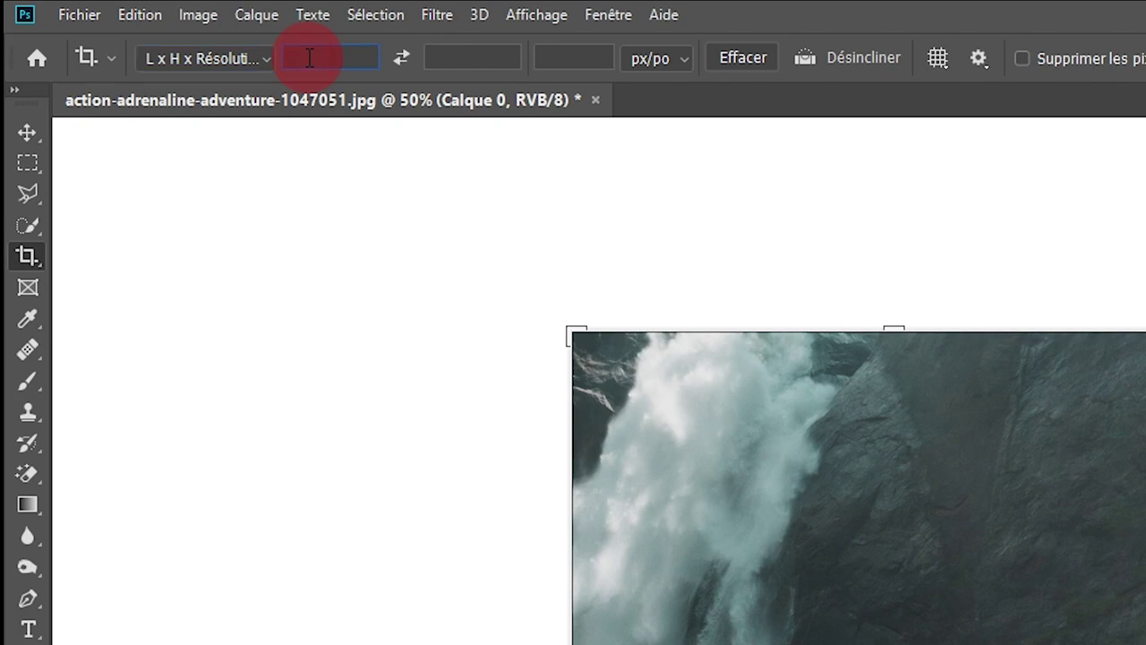
pyautogui.write('1')
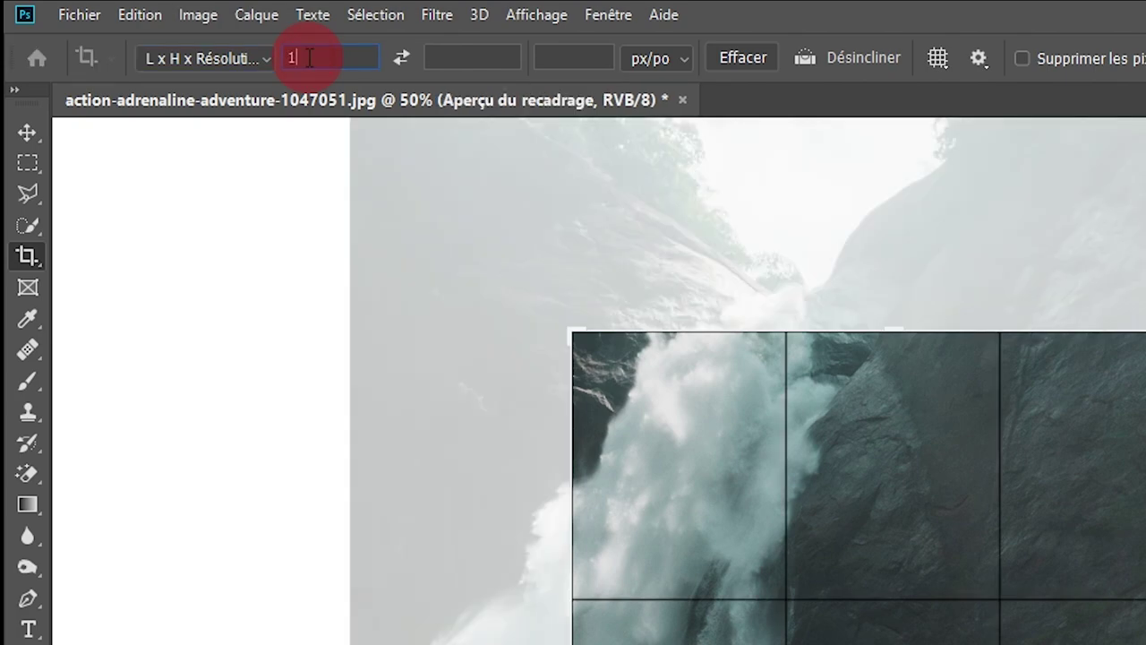
pyautogui.write('080')
pyautogui.write('px')
pyautogui.press('Tab')
pyautogui.write('1080 px')
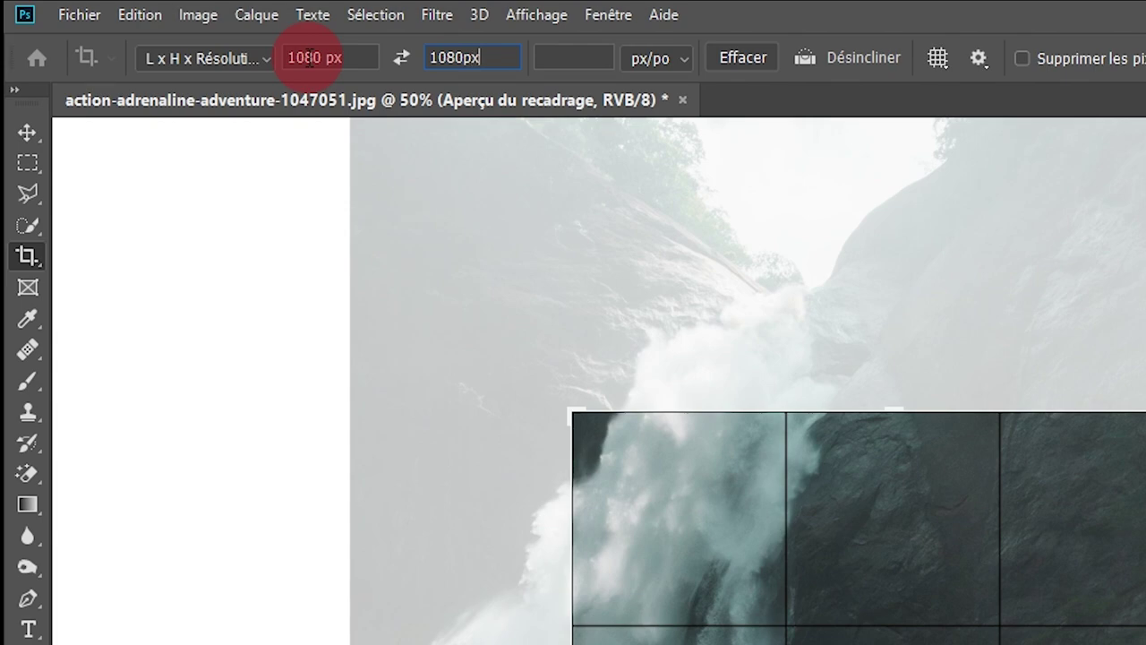
pyautogui.click(564, 57)
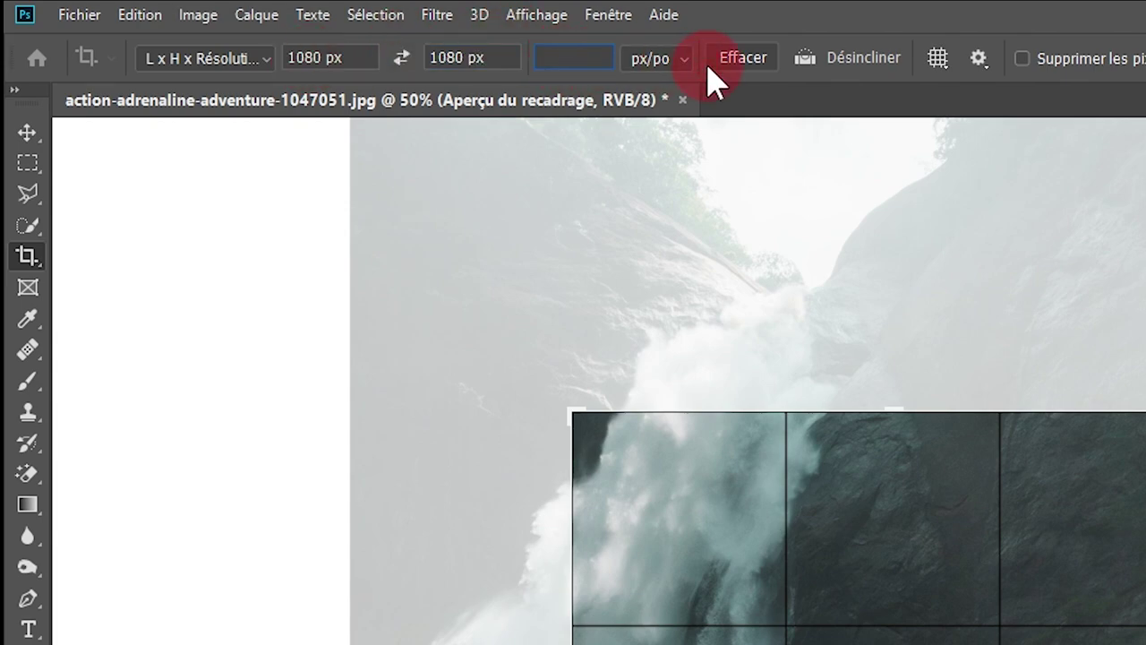
pyautogui.write('72')
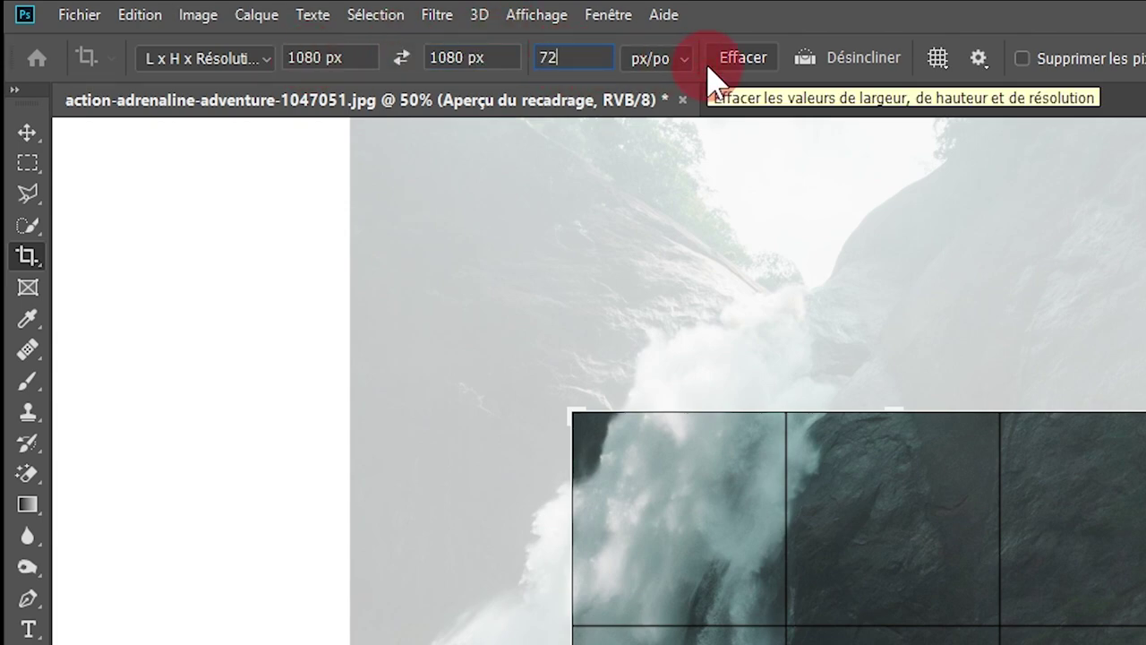
pyautogui.press('Tab')
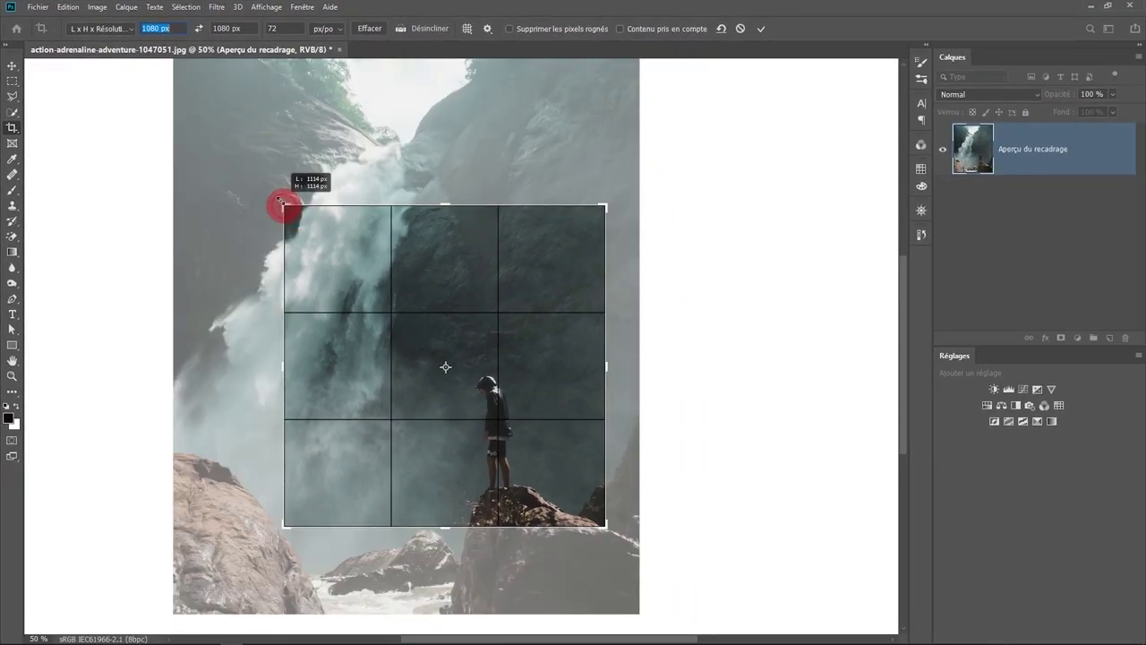
# - Size and position the 1080 × 1080 square over the misty falls and hiker, then commit the crop
pyautogui.moveTo(280, 200)
pyautogui.mouseDown()
pyautogui.moveTo(293, 186)
pyautogui.moveTo(269, 135)
pyautogui.moveTo(259, 139)
pyautogui.moveTo(289, 192)
pyautogui.mouseUp()
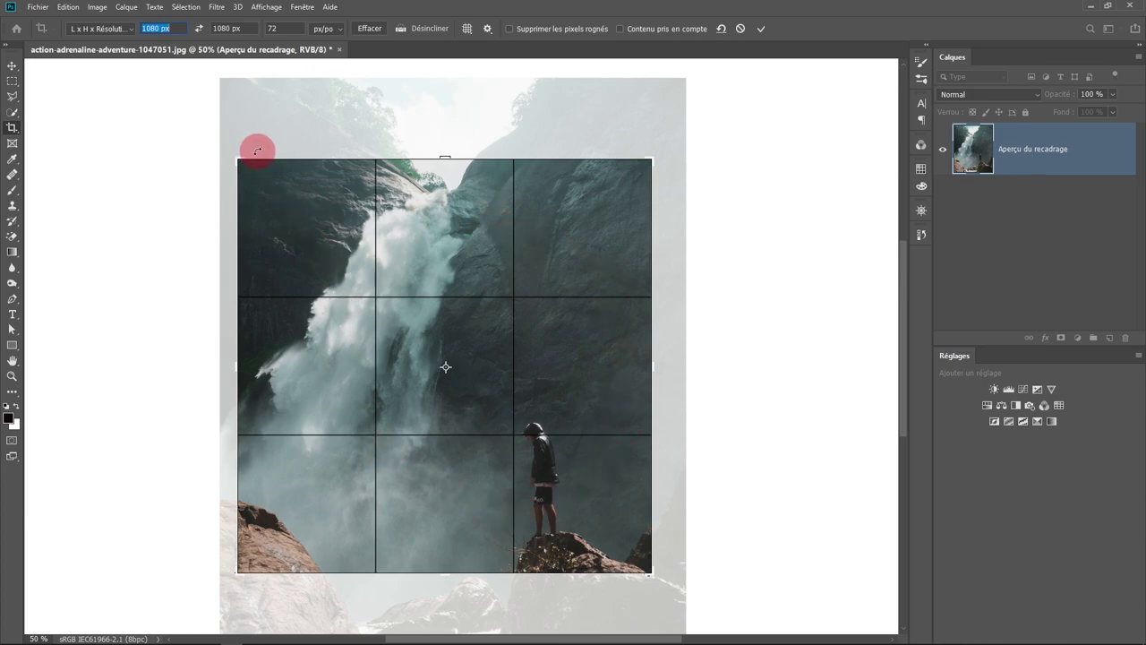
pyautogui.moveTo(238, 160)
pyautogui.mouseDown()
pyautogui.moveTo(230, 137)
pyautogui.moveTo(268, 184)
pyautogui.moveTo(244, 158)
pyautogui.mouseUp()
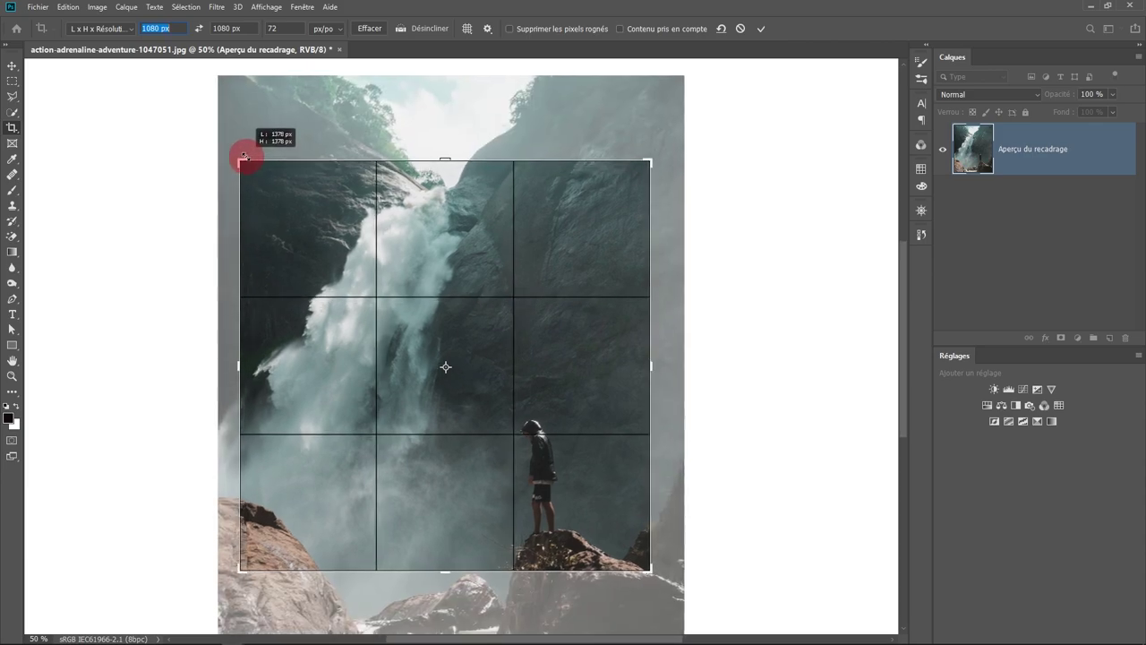
pyautogui.click(439, 187)
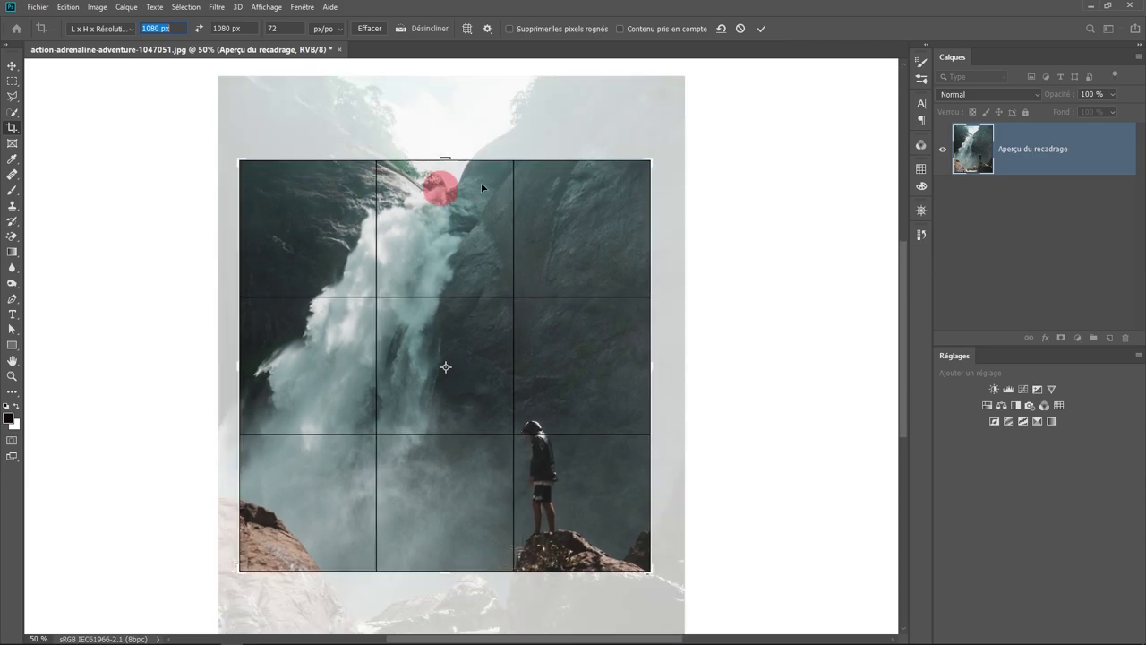
pyautogui.moveTo(652, 172)
pyautogui.mouseDown()
pyautogui.moveTo(651, 162)
pyautogui.moveTo(627, 174)
pyautogui.moveTo(559, 224)
pyautogui.mouseUp()
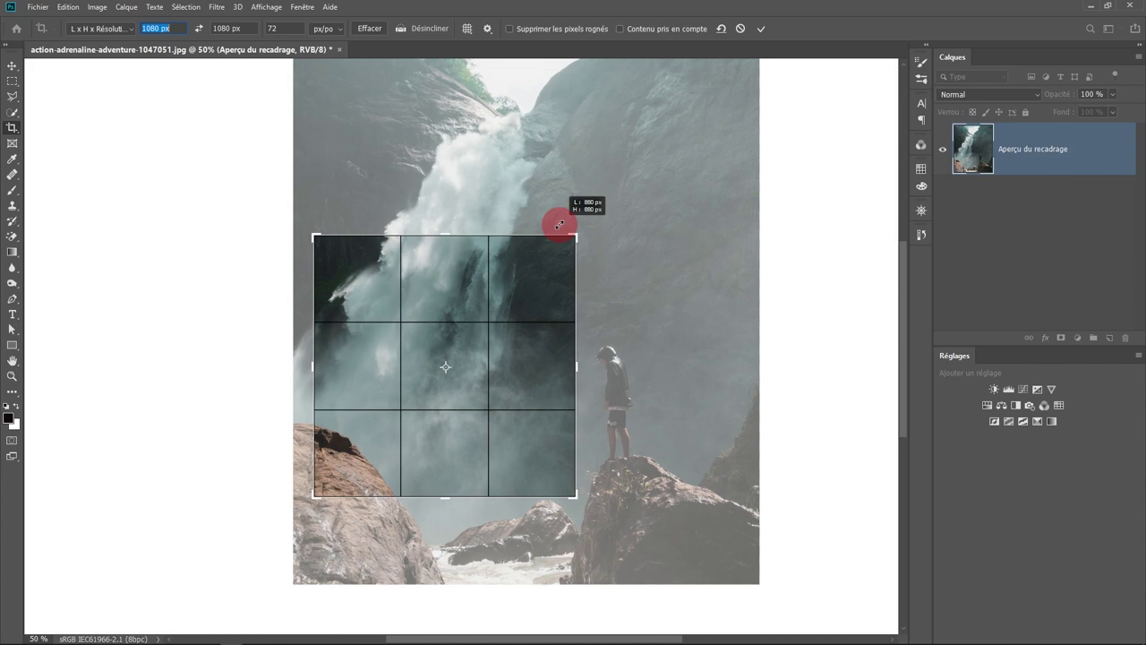
pyautogui.moveTo(560, 224); pyautogui.dragTo(583, 192)
pyautogui.click(759, 29)
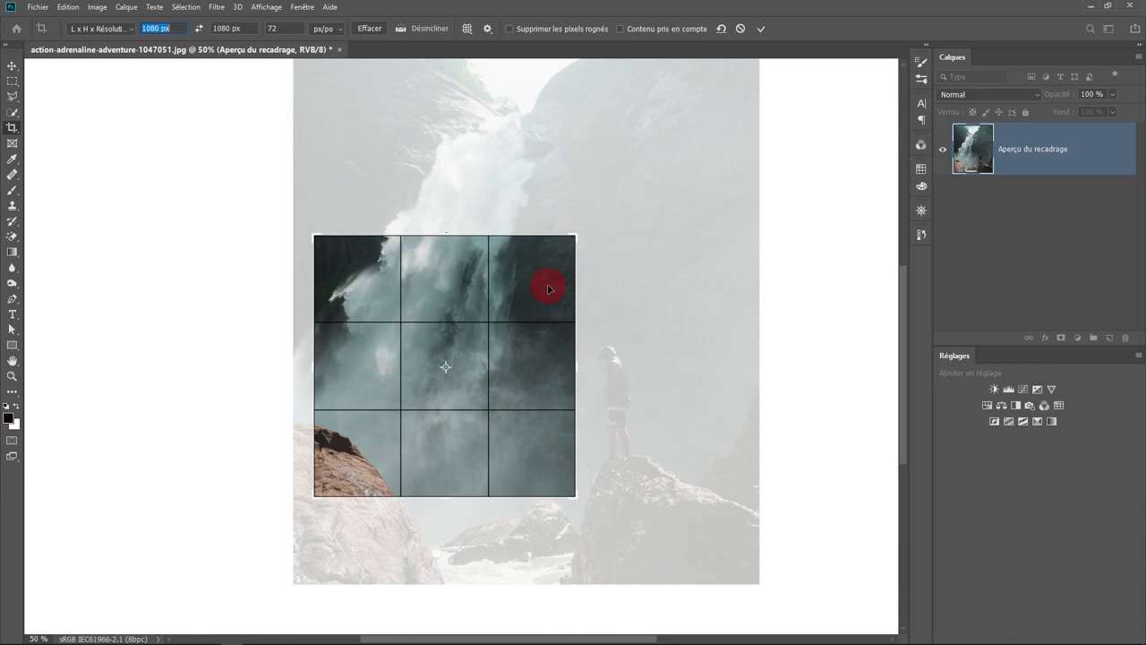
pyautogui.moveTo(576, 236)
pyautogui.mouseDown()
pyautogui.moveTo(660, 189)
pyautogui.moveTo(622, 202)
pyautogui.moveTo(614, 218)
pyautogui.moveTo(666, 195)
pyautogui.moveTo(625, 214)
pyautogui.mouseUp()
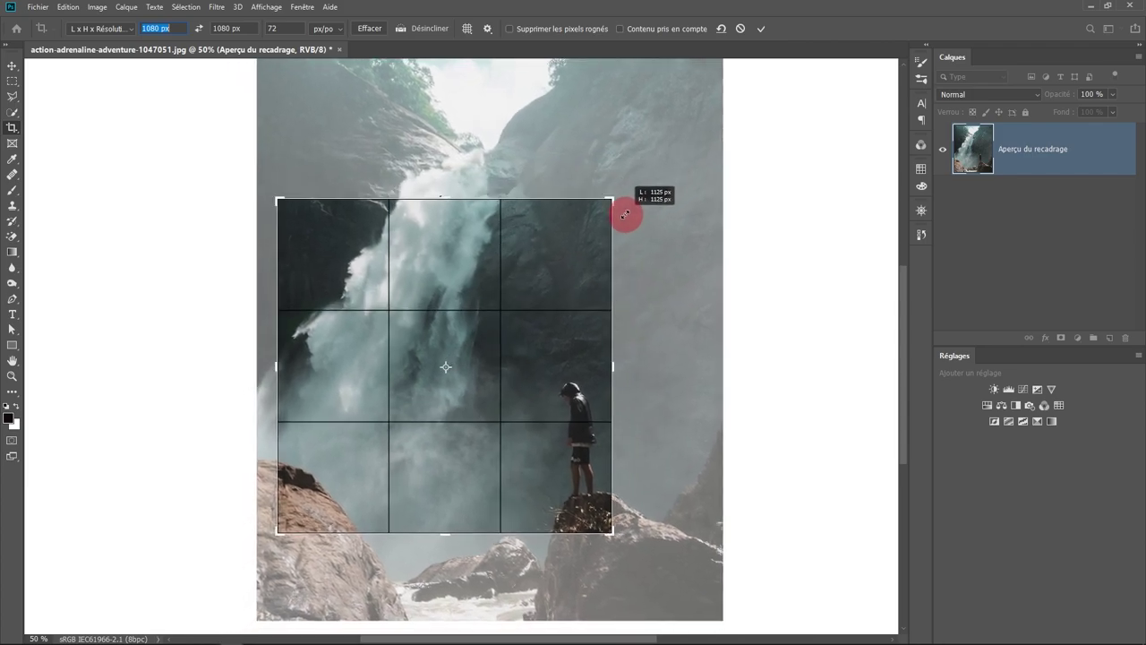
pyautogui.moveTo(583, 248)
pyautogui.mouseDown()
pyautogui.moveTo(553, 320)
pyautogui.moveTo(450, 295)
pyautogui.moveTo(435, 237)
pyautogui.mouseUp()
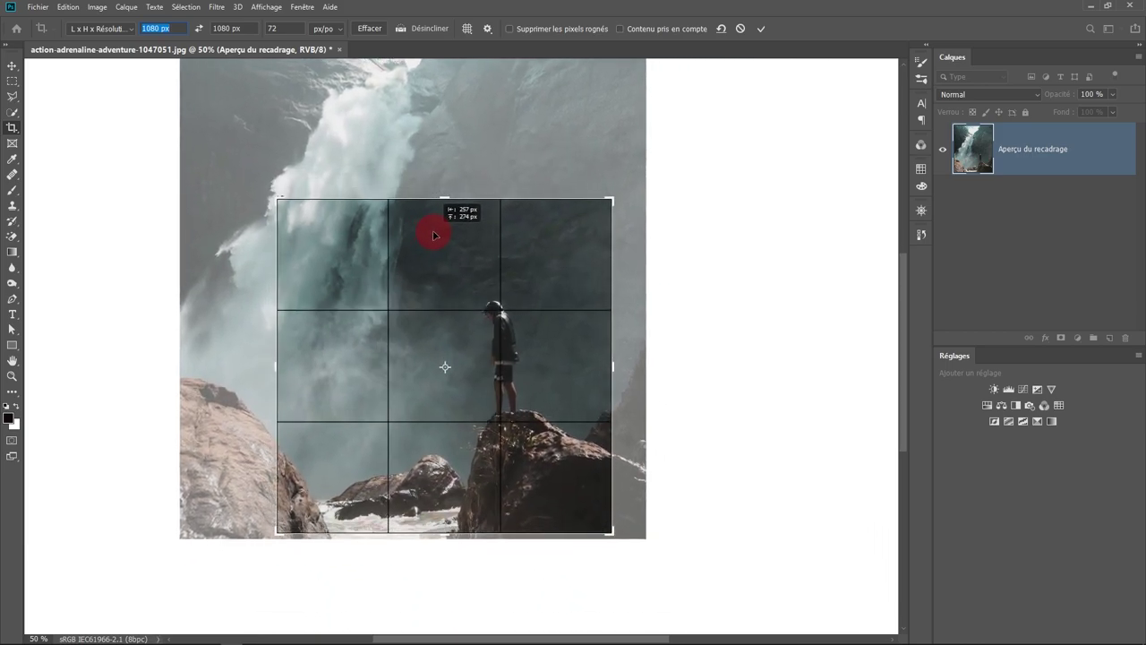
pyautogui.moveTo(278, 198); pyautogui.dragTo(276, 196)
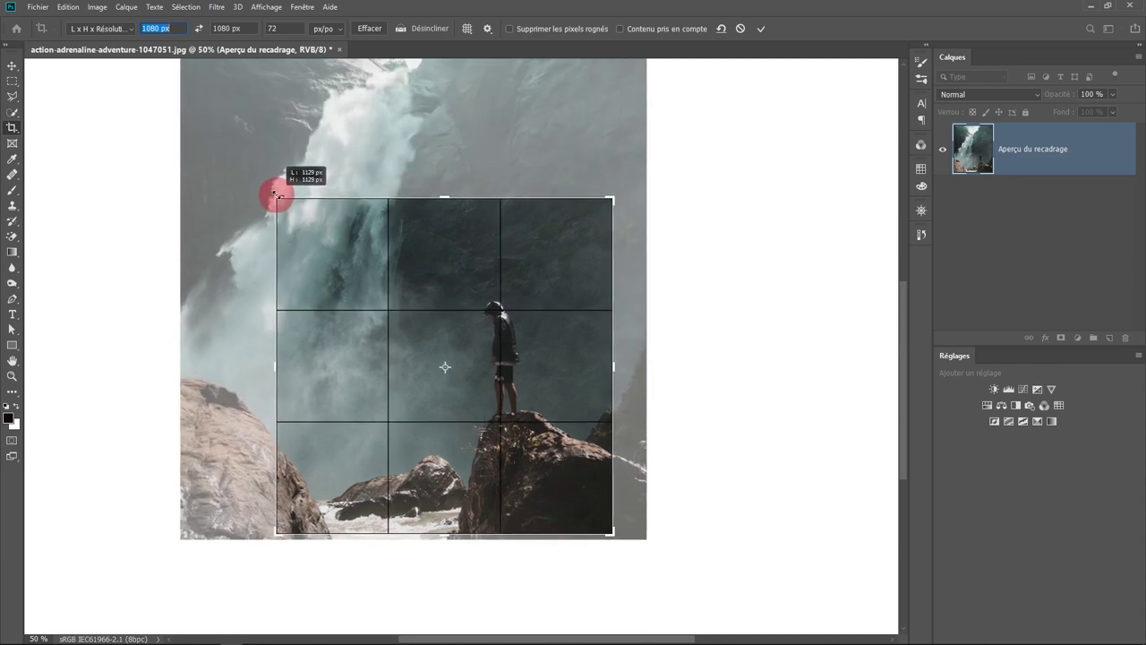
pyautogui.moveTo(276, 195); pyautogui.dragTo(277, 196)
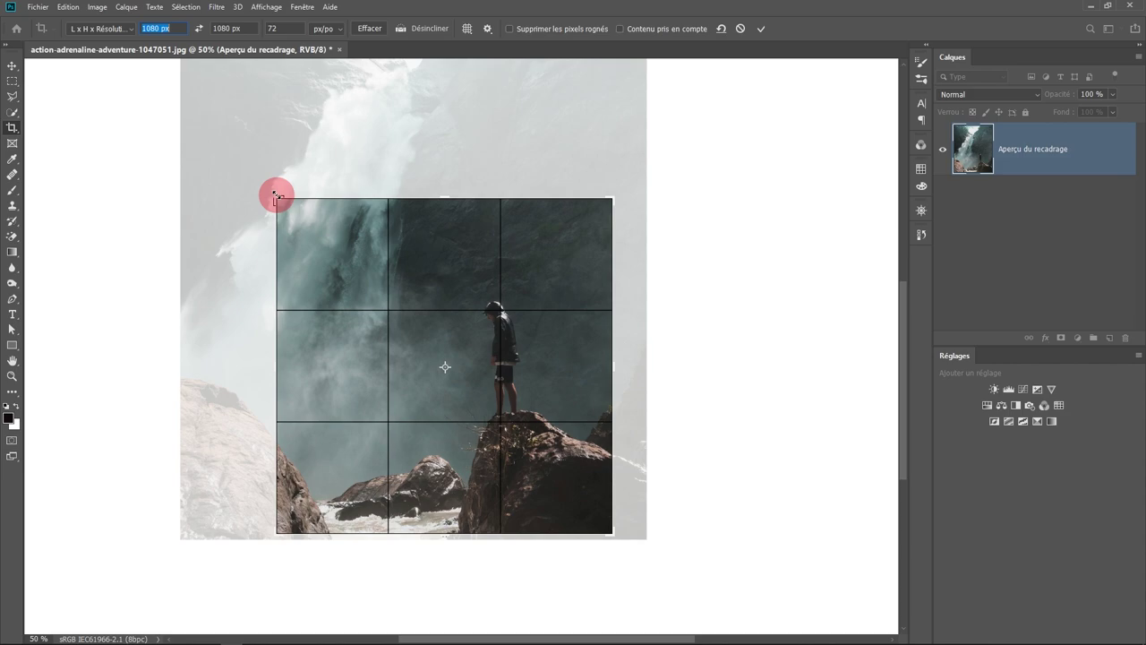
pyautogui.click(757, 30)
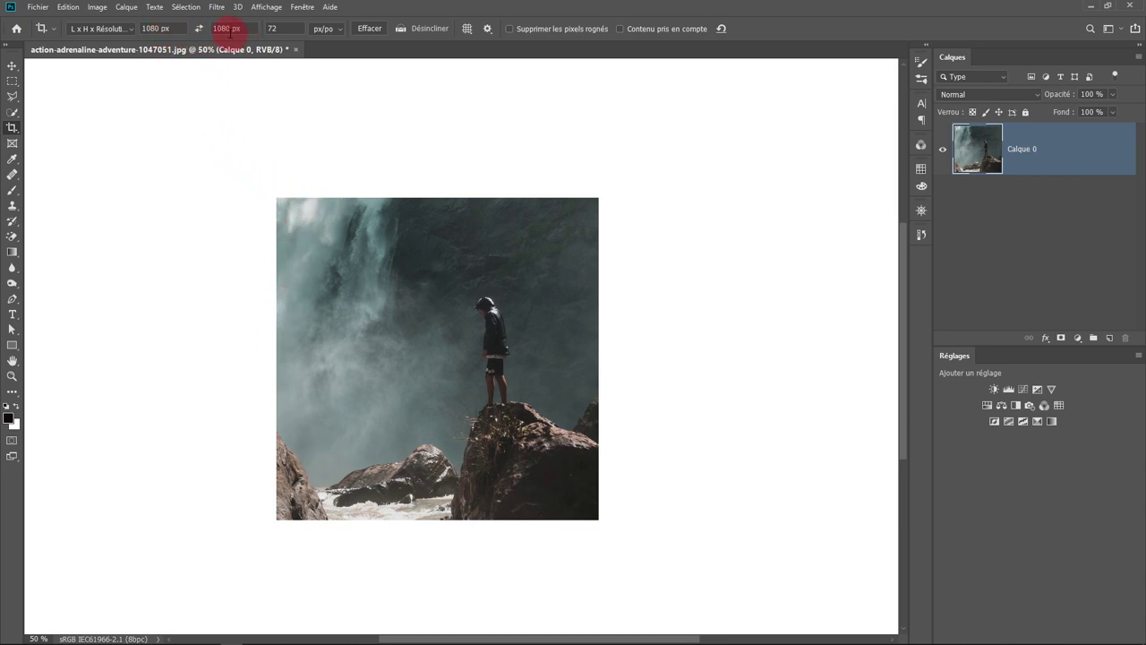
# - Confirm in Image Size that the image is 1080 × 1080 px at 72 ppi
pyautogui.click(97, 7)
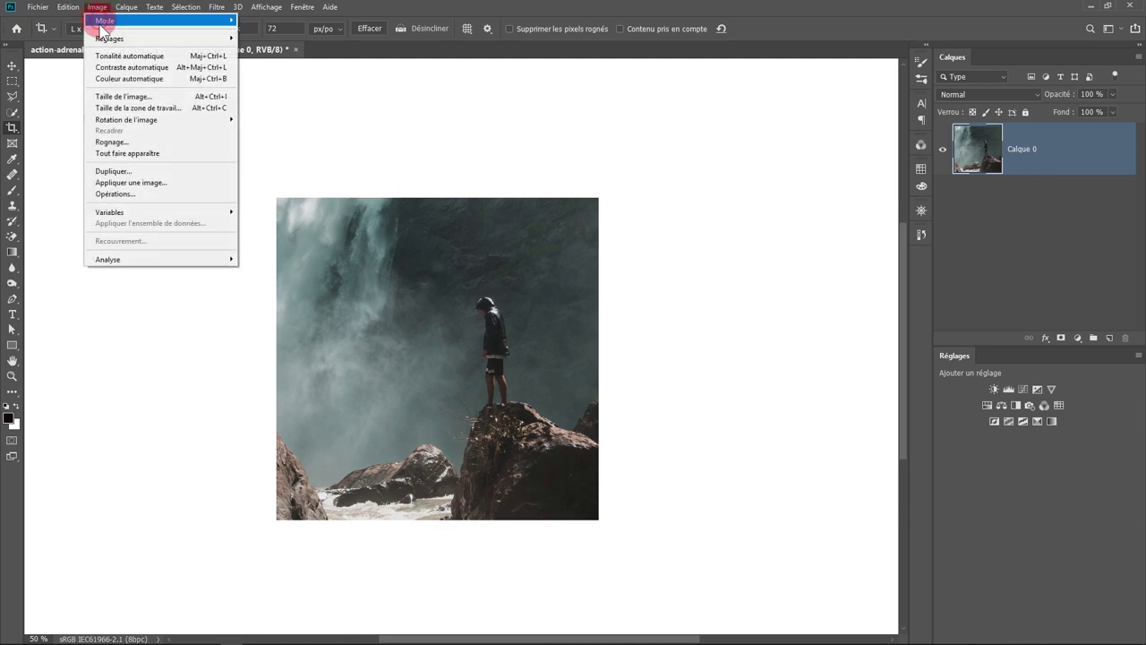
pyautogui.click(109, 95)
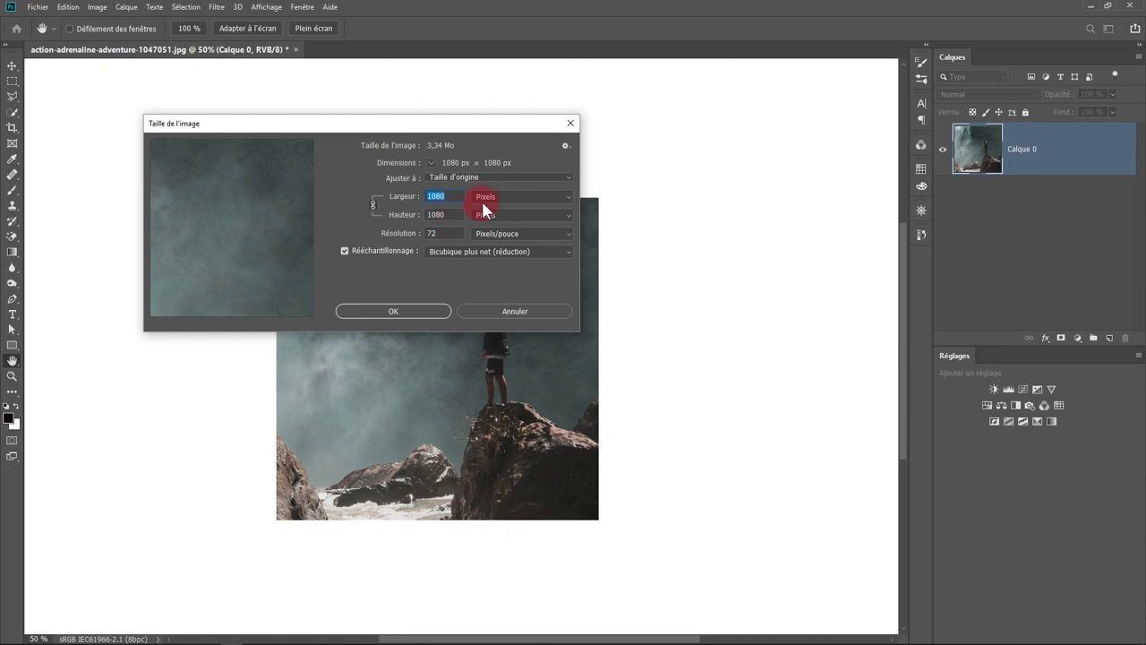
pyautogui.click(405, 324)
pyautogui.press('c')
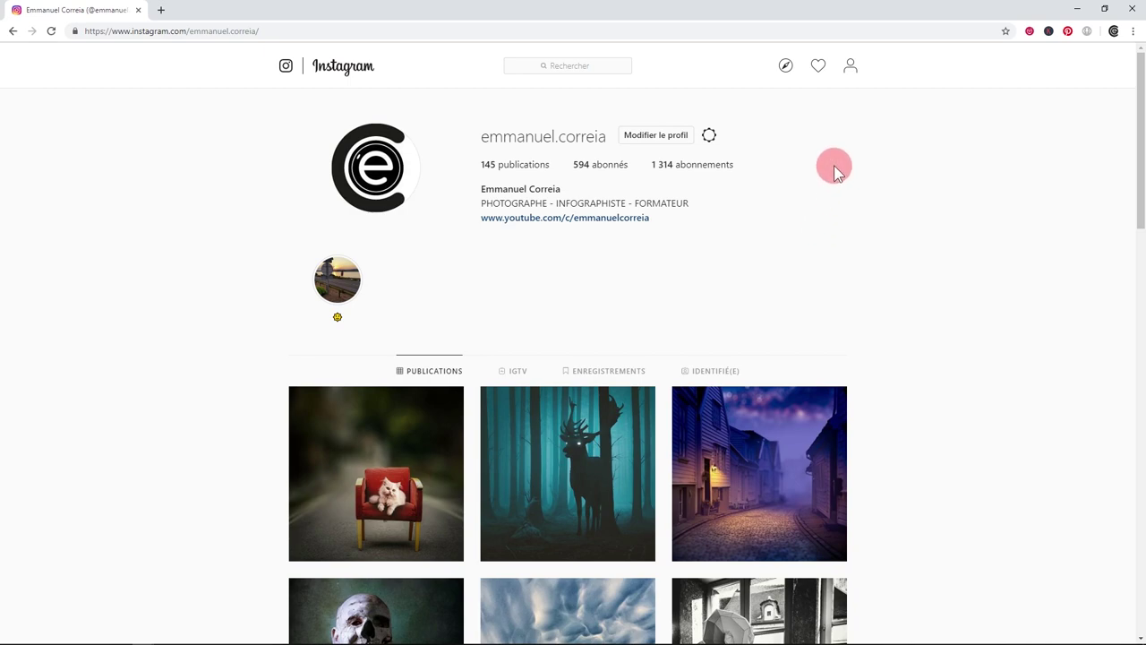
# - Launch Chrome DevTools via Inspecter from the Instagram page's context menu
pyautogui.rightClick(833, 166)
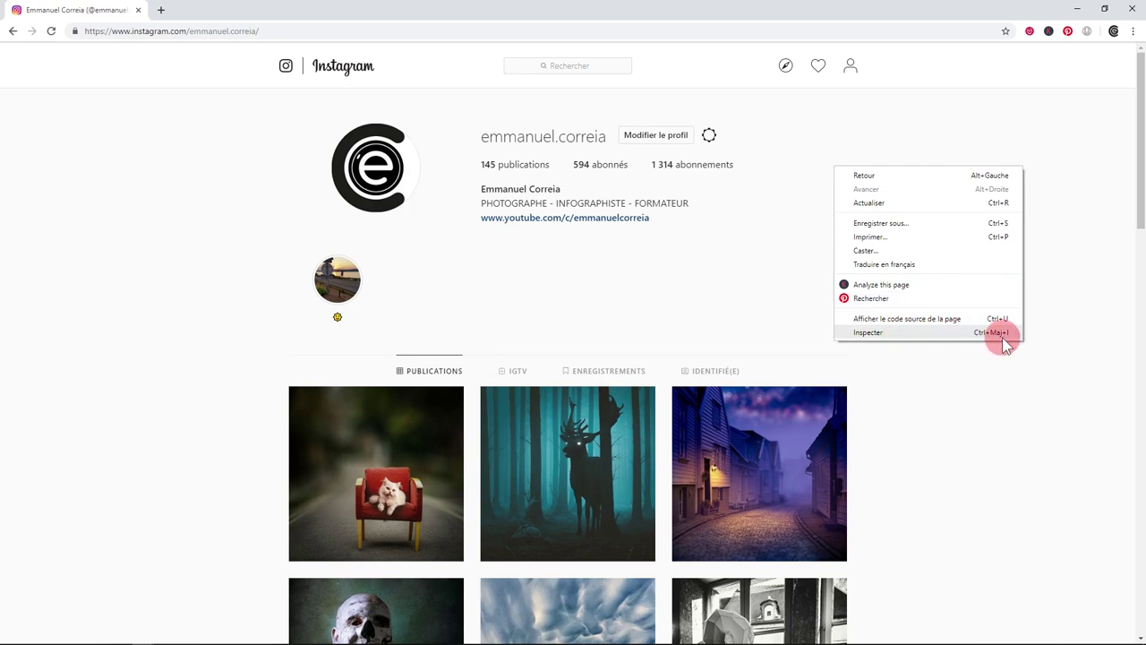
pyautogui.click(913, 332)
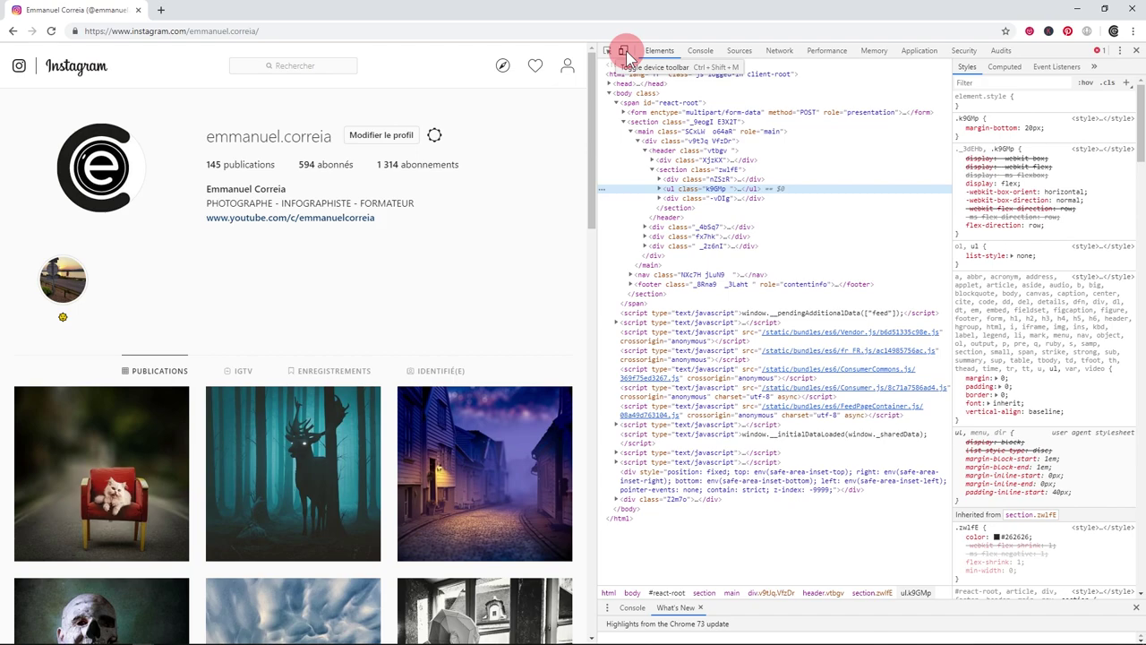
pyautogui.click(625, 50)
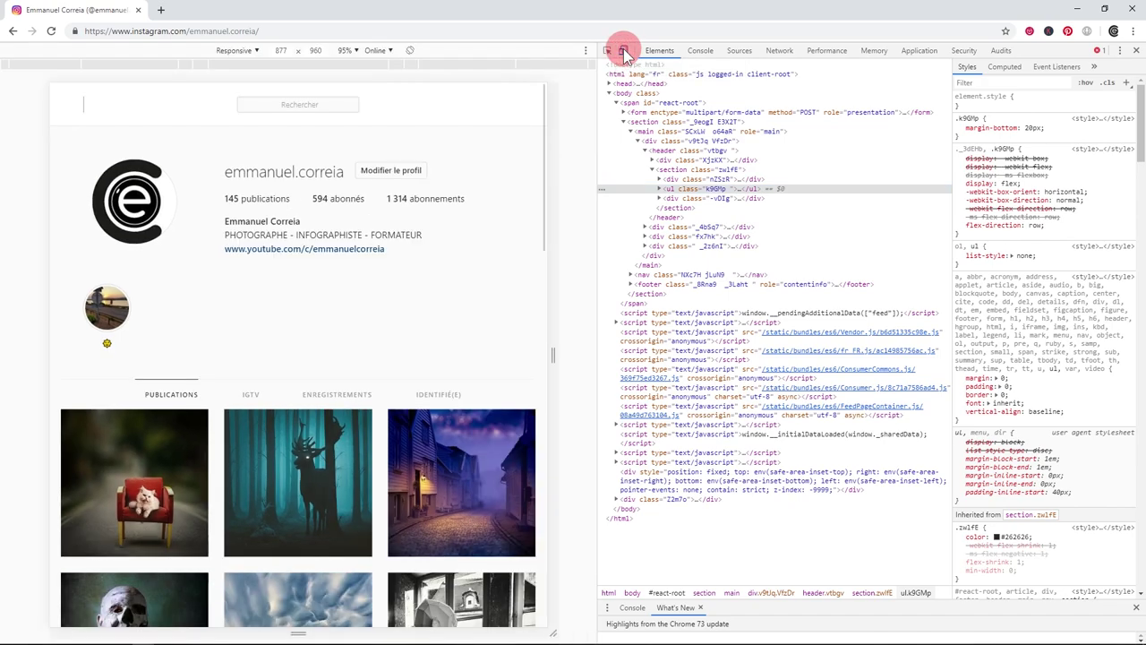
pyautogui.click(624, 50)
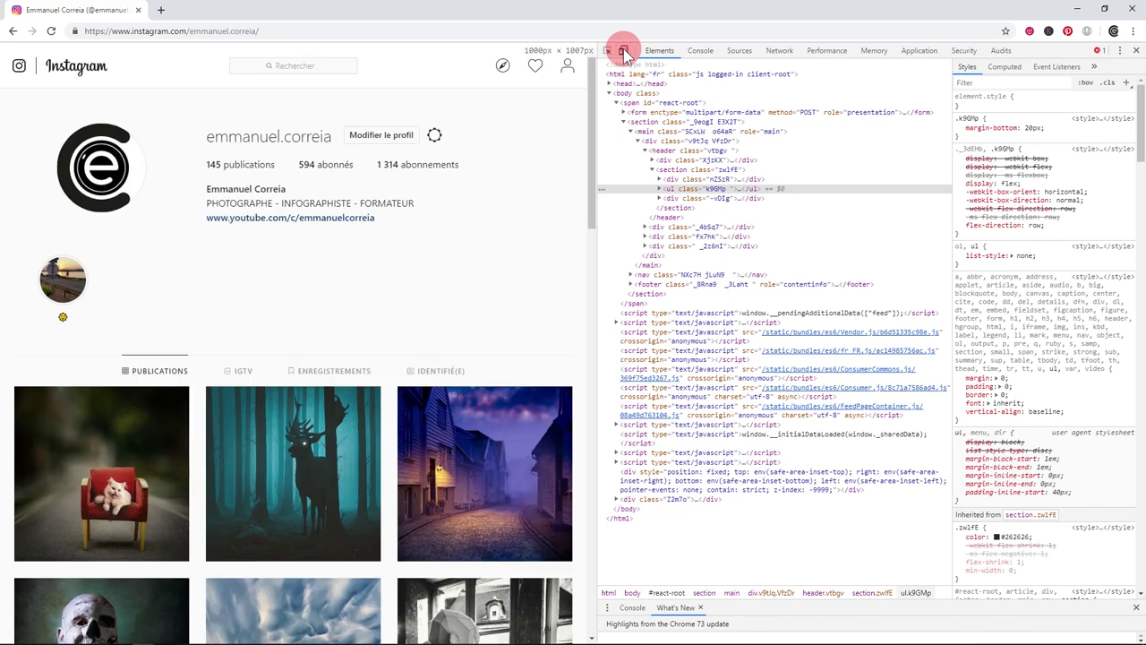
pyautogui.click(624, 50)
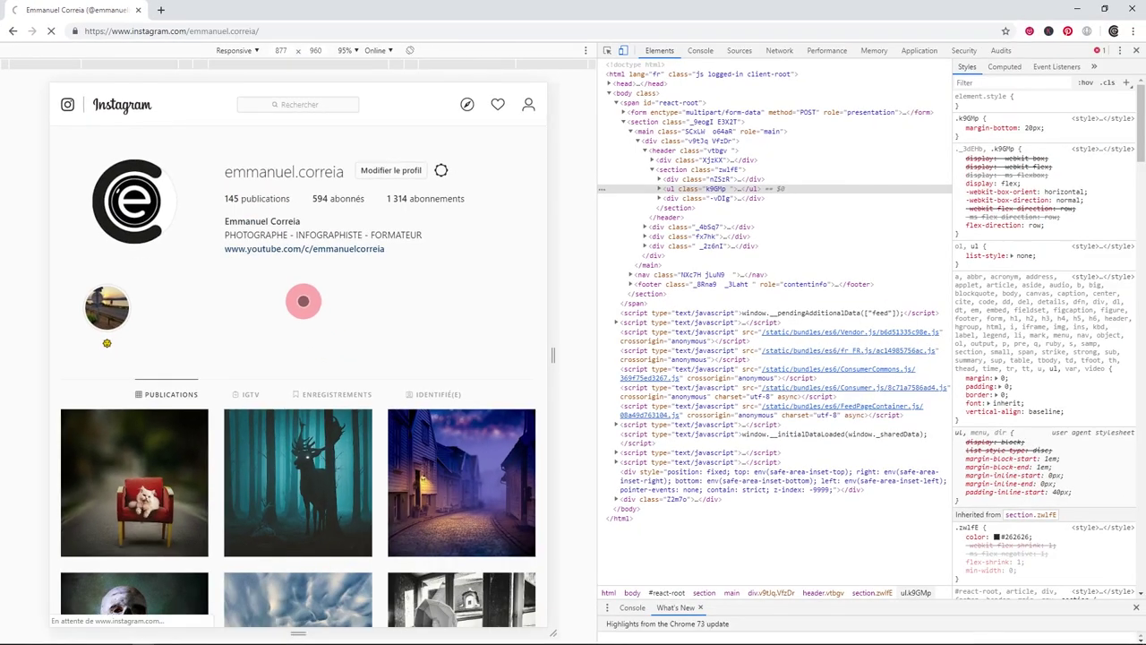
pyautogui.press('F5')
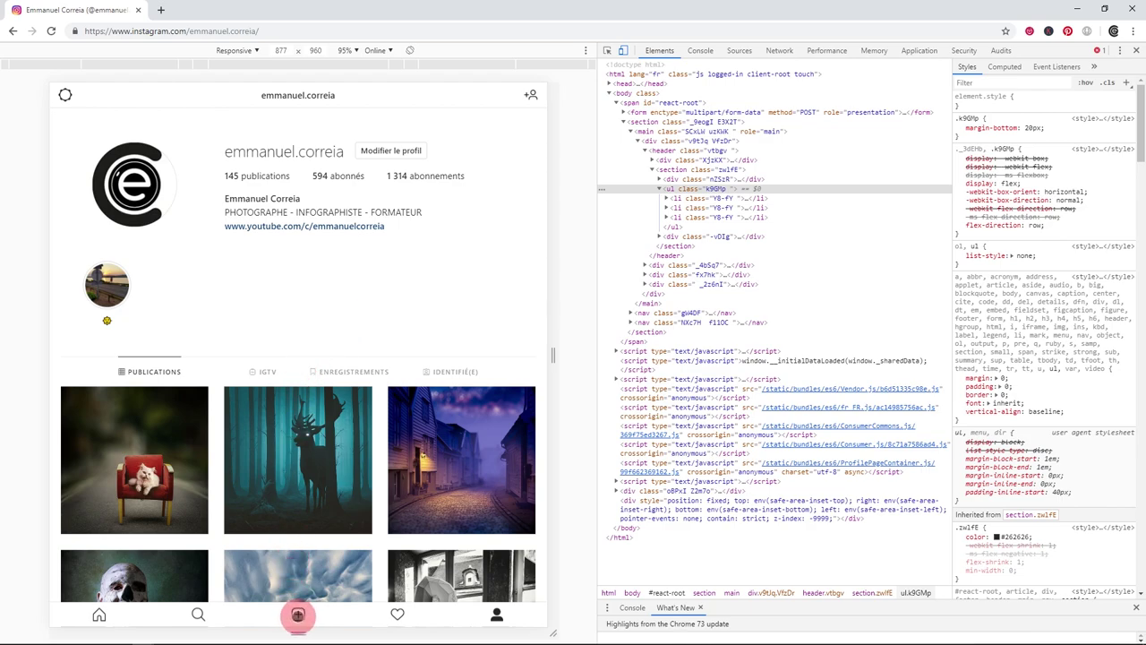
pyautogui.click(299, 614)
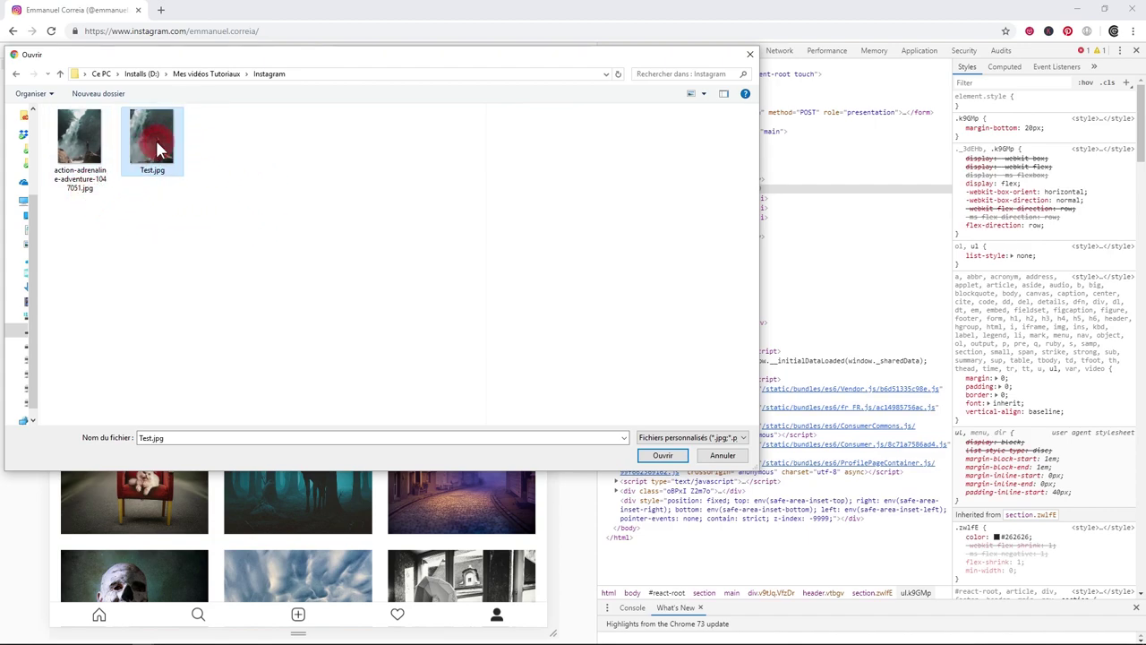
# - Load Test.jpg into the new post and try repositioning it in the square frame
pyautogui.click(661, 457)
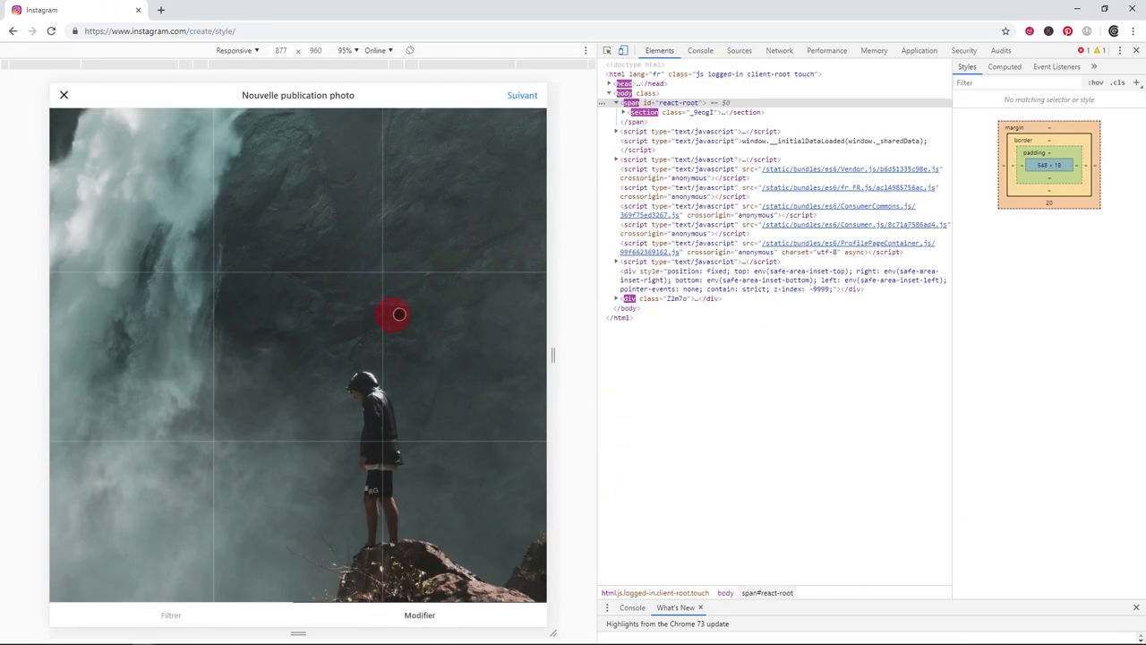
pyautogui.moveTo(421, 313); pyautogui.dragTo(424, 301)
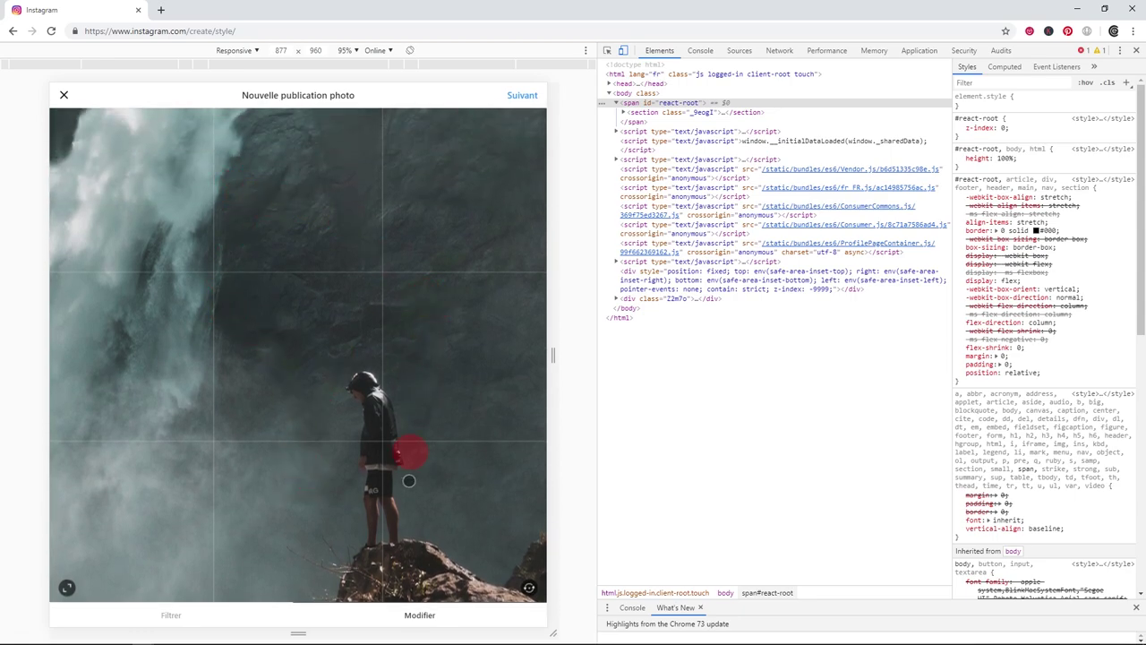
pyautogui.click(411, 616)
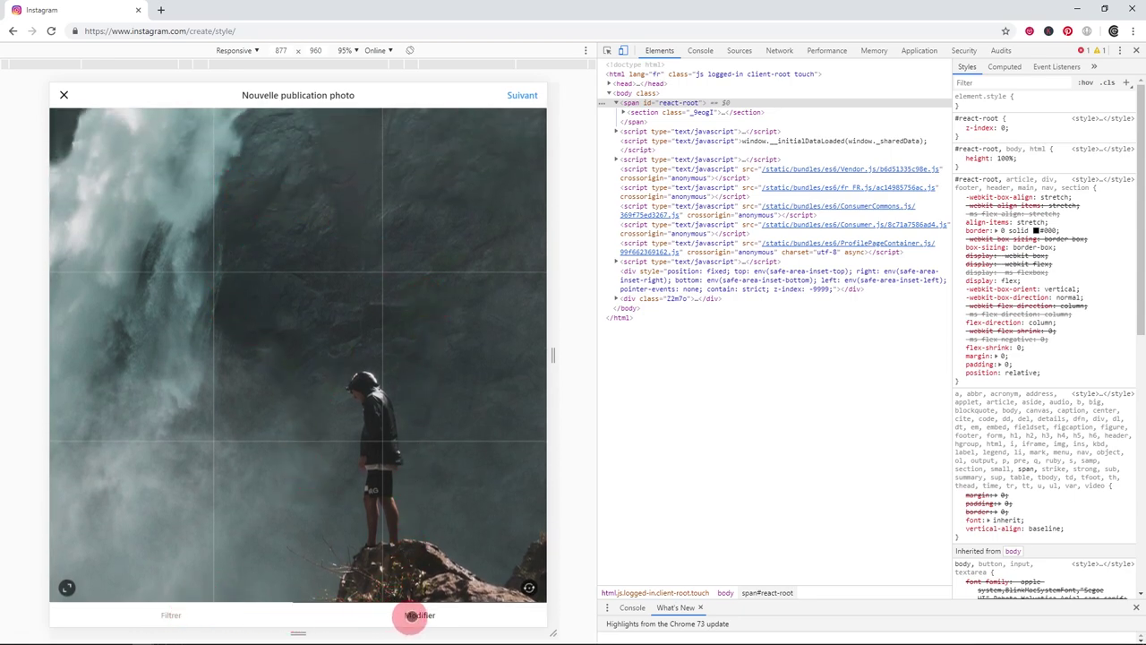
pyautogui.moveTo(394, 333)
pyautogui.mouseDown()
pyautogui.moveTo(429, 275)
pyautogui.moveTo(409, 258)
pyautogui.mouseUp()
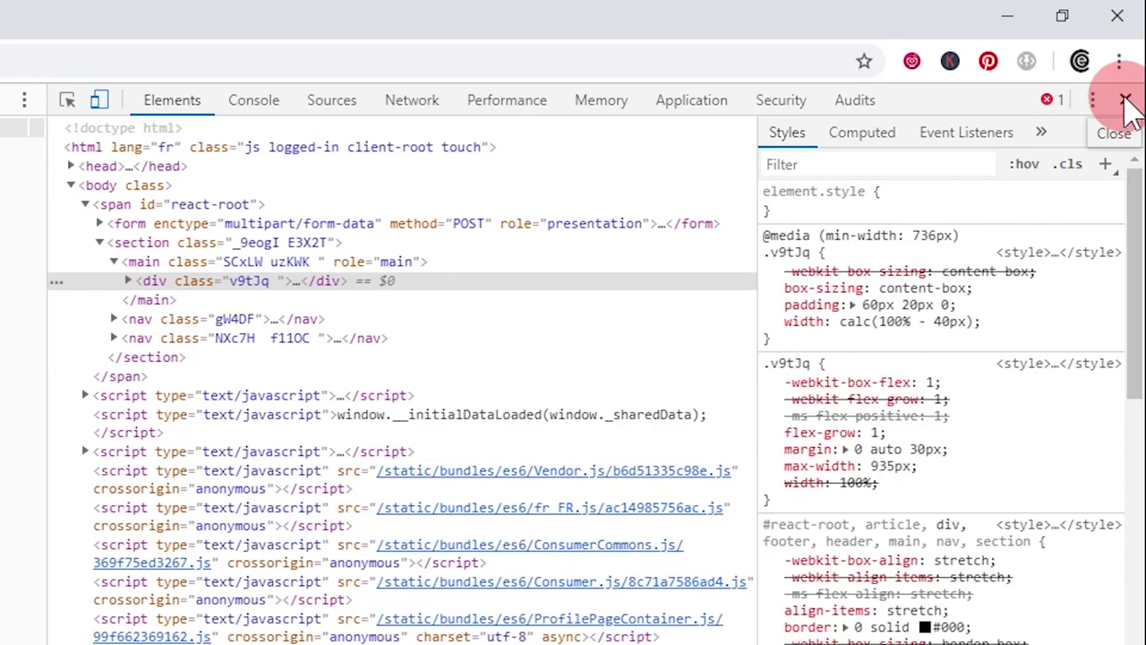
# - Close Chrome's developer tools panel to end mobile emulation
pyautogui.click(1127, 100)
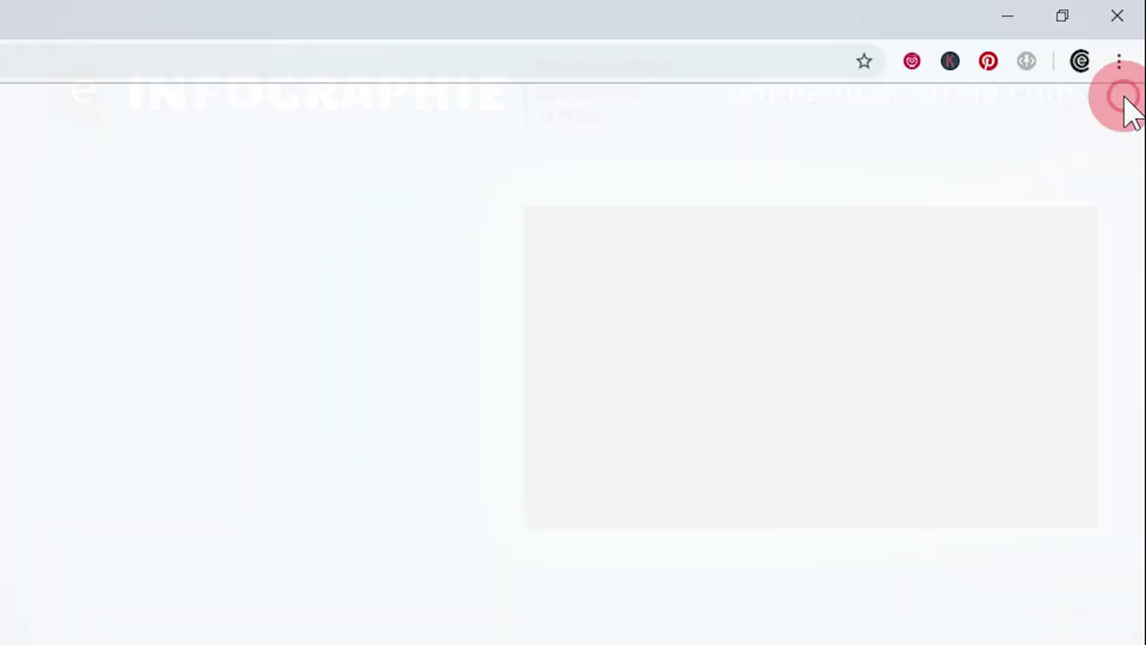